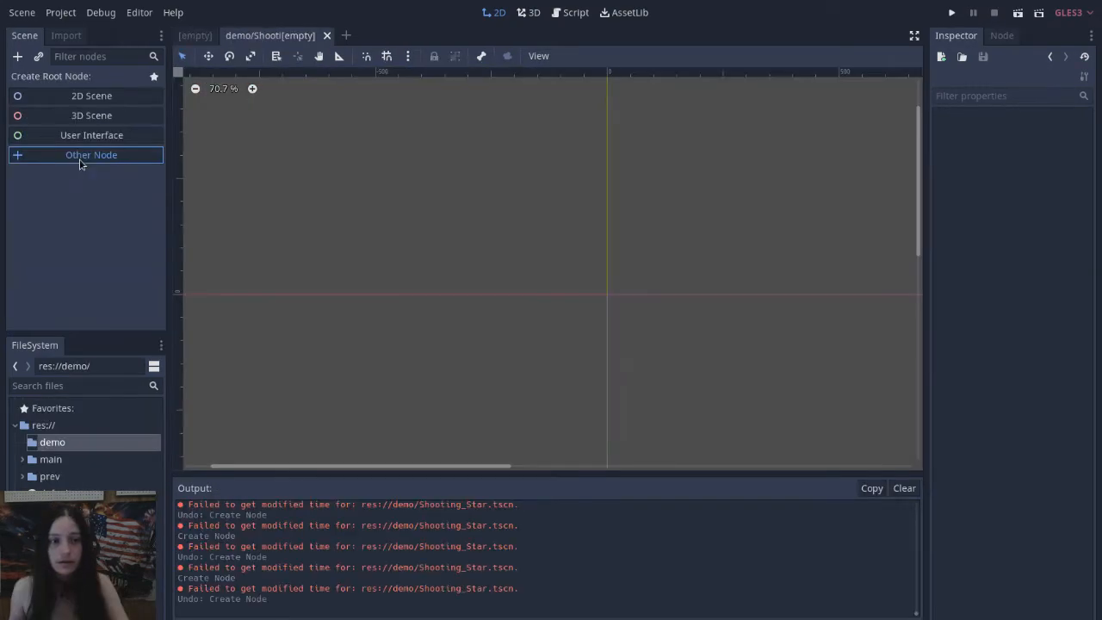
# Step: Create a RigidBody2D root node and give it a new physics material with friction 0 and bounce 1, plus gravity scale 0
pyautogui.click(83, 156)
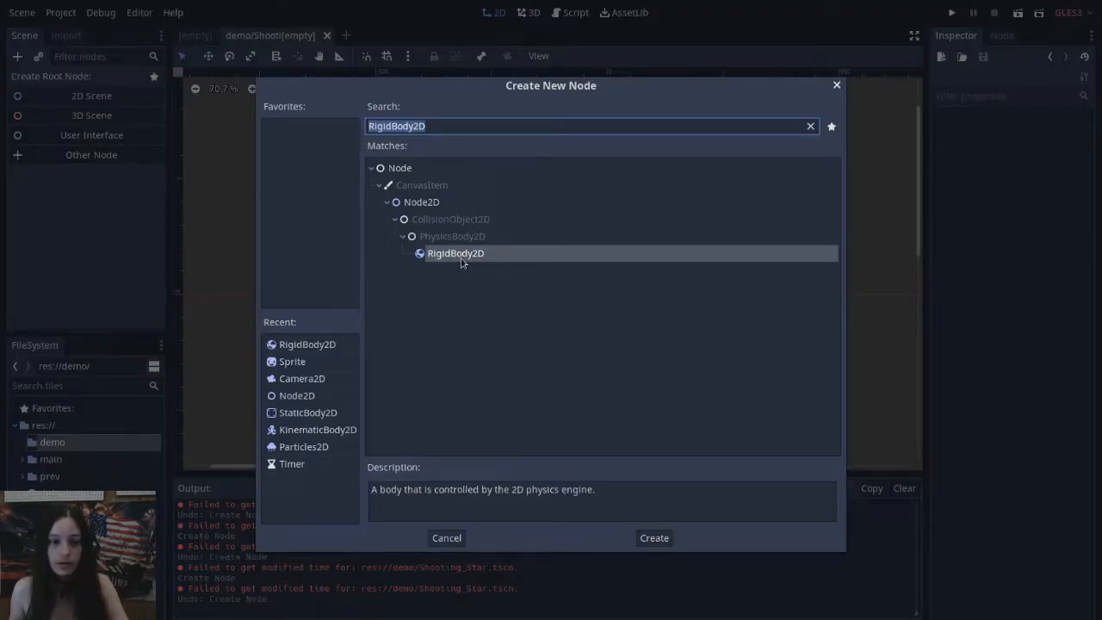
pyautogui.doubleClick(462, 255)
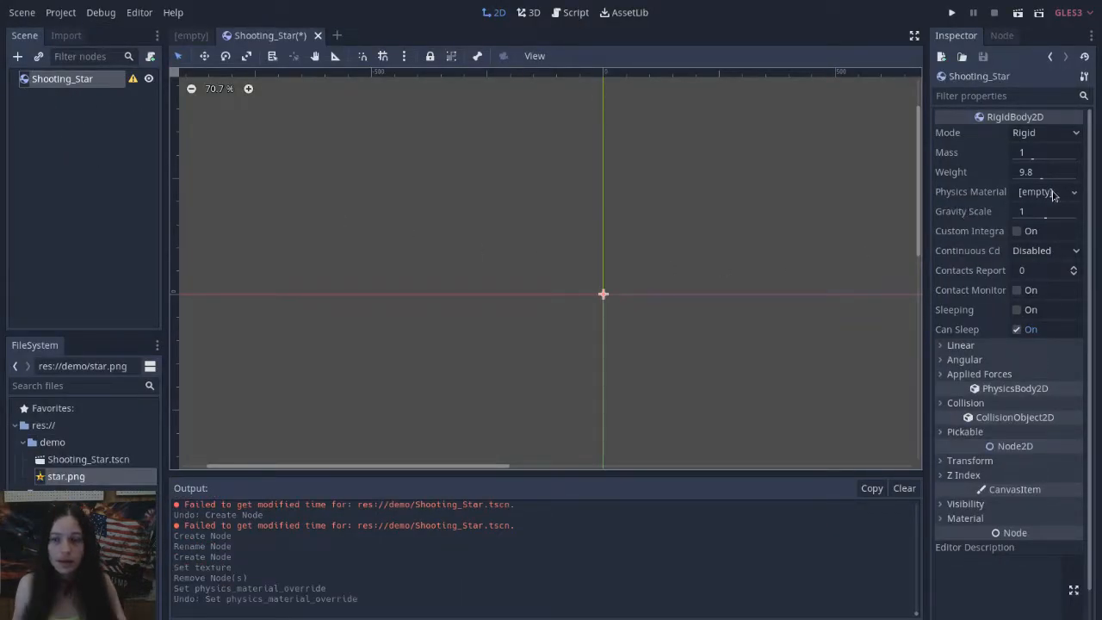
pyautogui.click(1052, 193)
pyautogui.click(1033, 212)
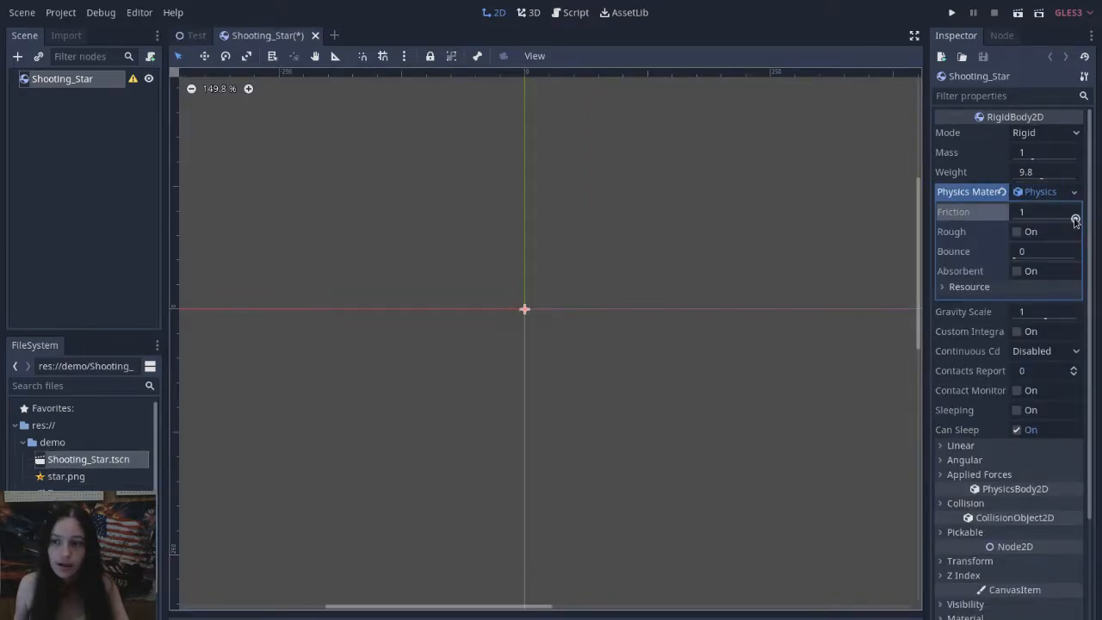
pyautogui.moveTo(1075, 222); pyautogui.dragTo(1083, 264)
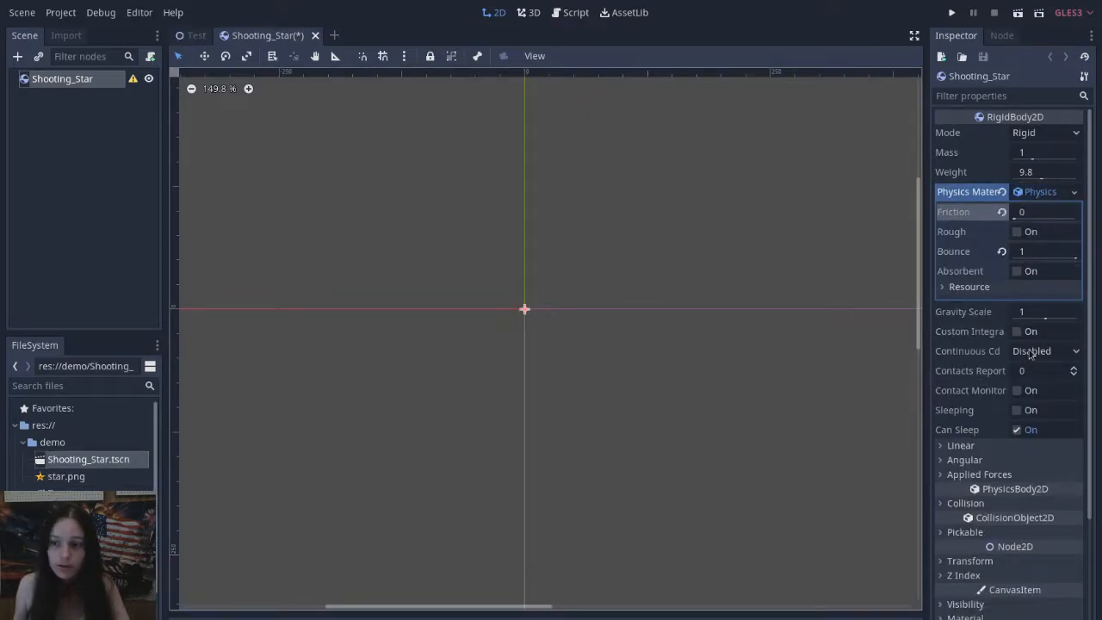
pyautogui.click(1038, 312)
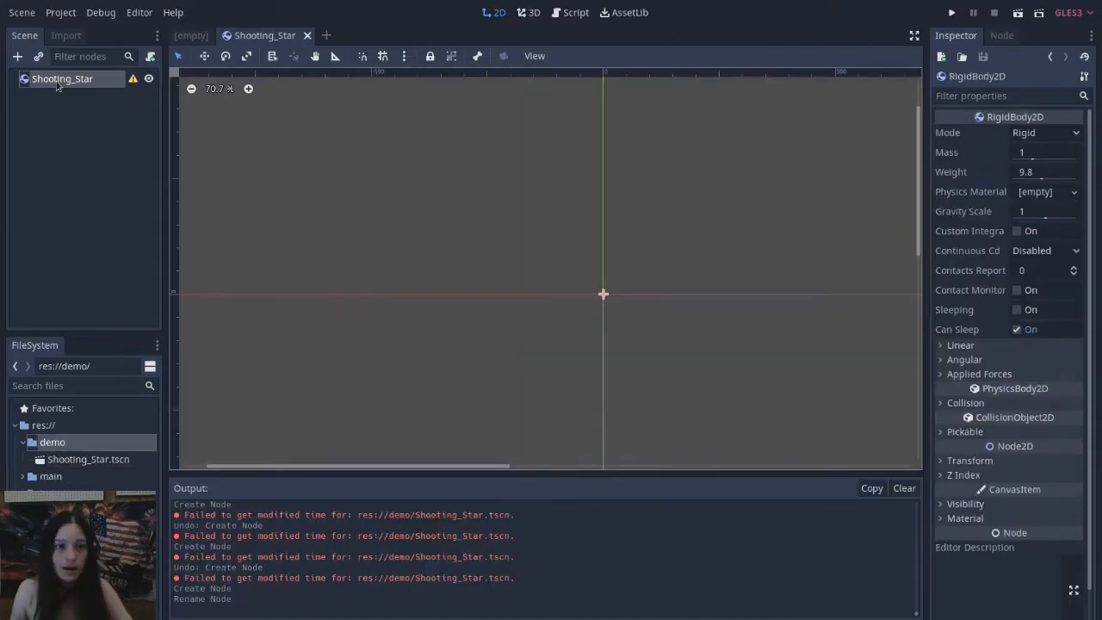
# Step: Add a Sprite child to the Shooting_Star node and assign star.png as its texture
pyautogui.rightClick(59, 80)
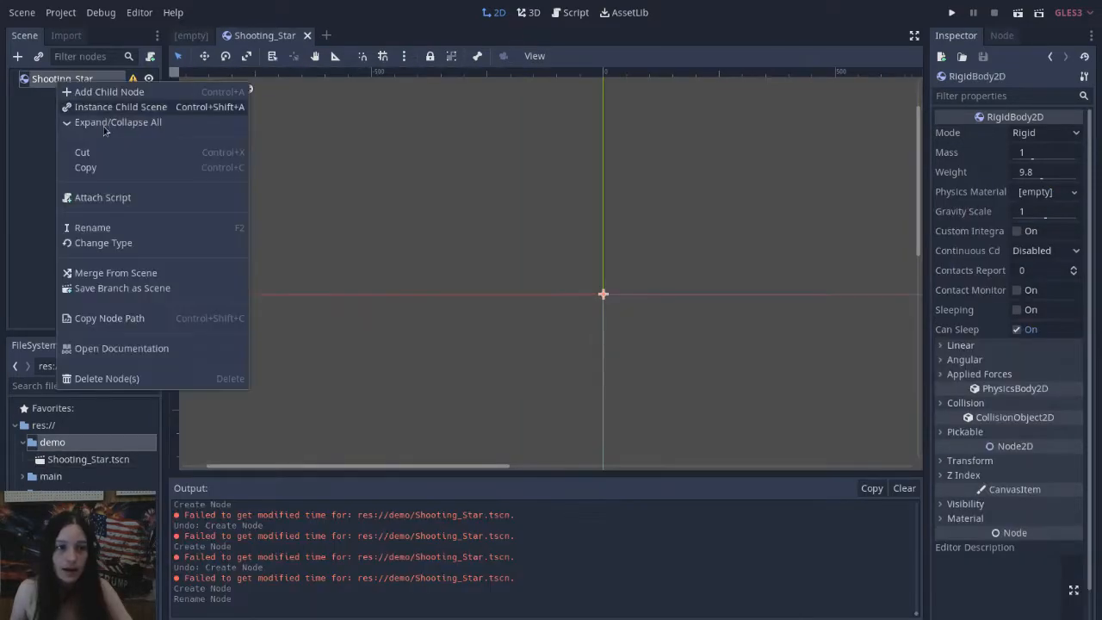
pyautogui.click(109, 92)
pyautogui.doubleClick(295, 363)
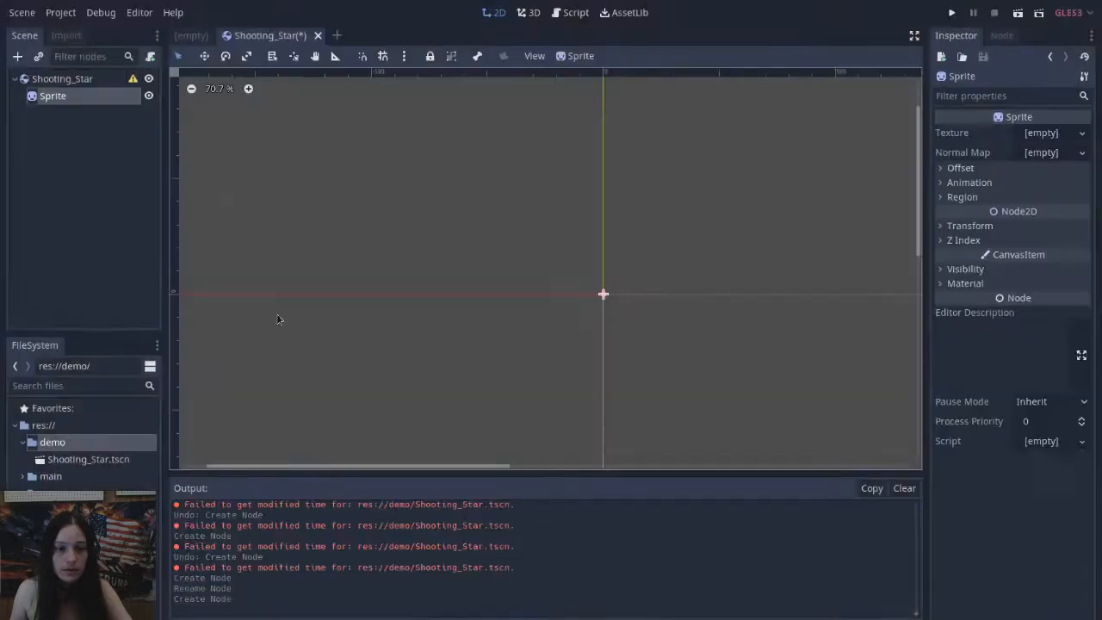
pyautogui.click(74, 479)
pyautogui.moveTo(68, 485); pyautogui.dragTo(1053, 135)
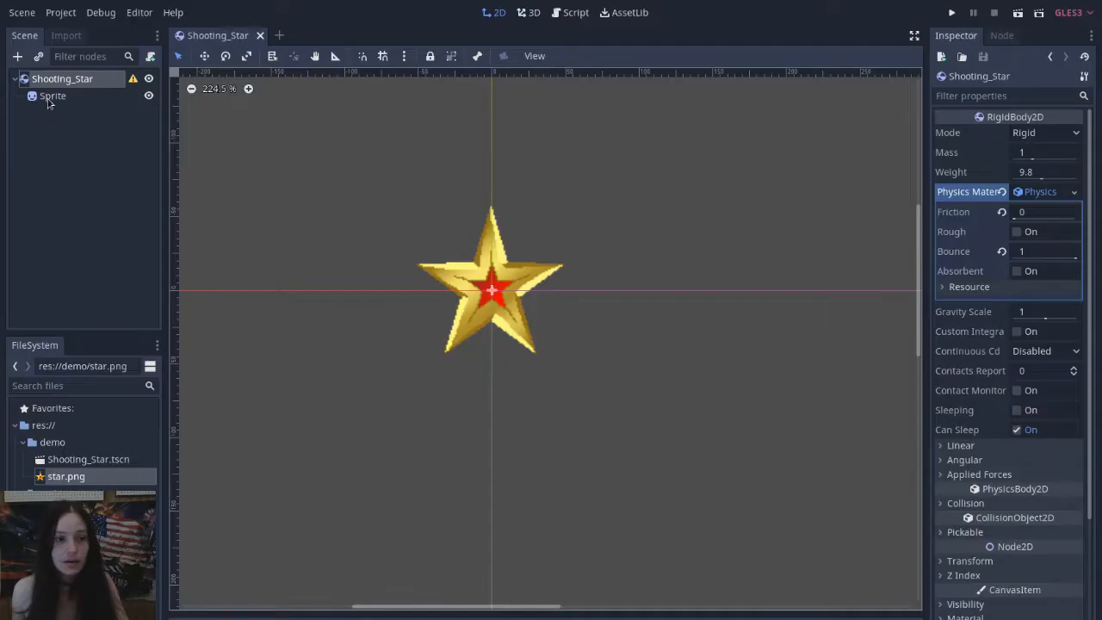
# Step: Generate a CollisionPolygon2D sibling from the star sprite with simplification 1.5, shrink 1 and grow 0
pyautogui.click(50, 96)
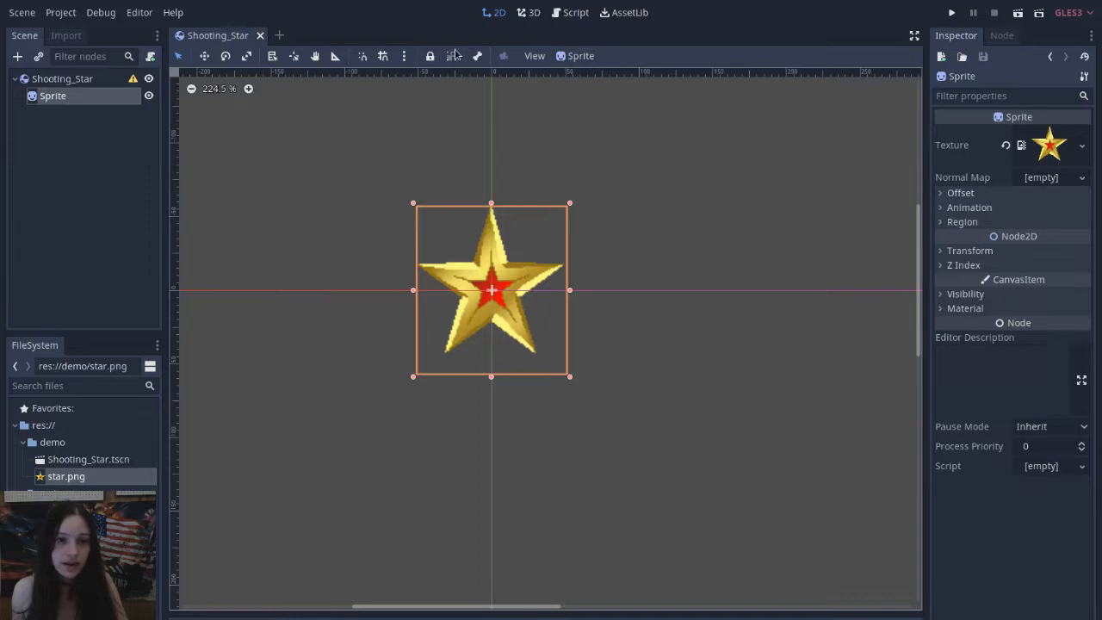
pyautogui.click(579, 56)
pyautogui.click(630, 106)
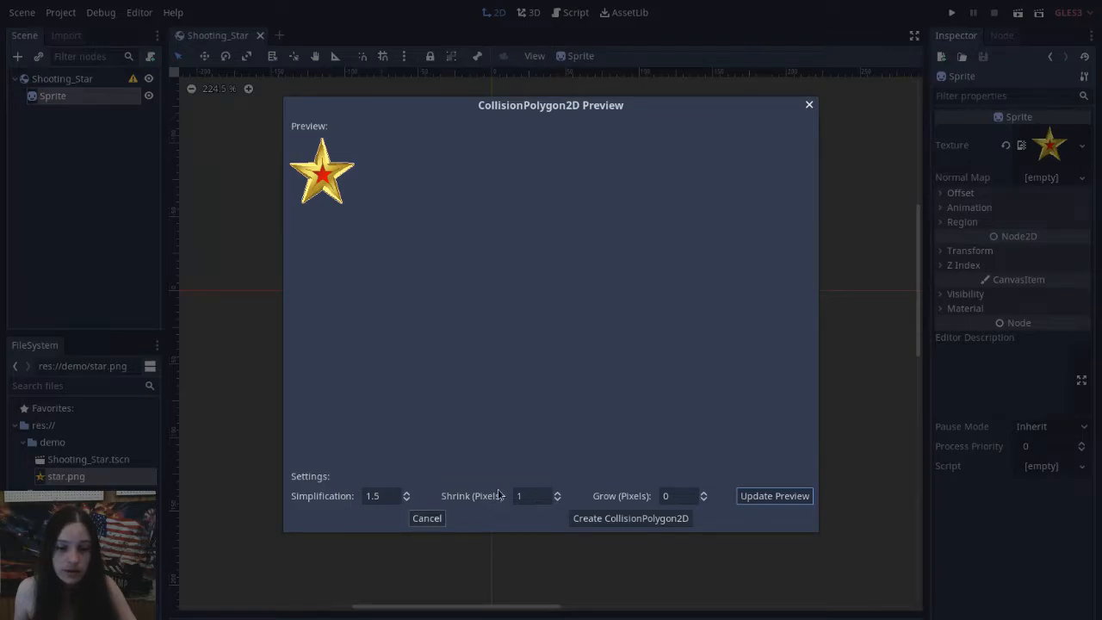
pyautogui.click(620, 519)
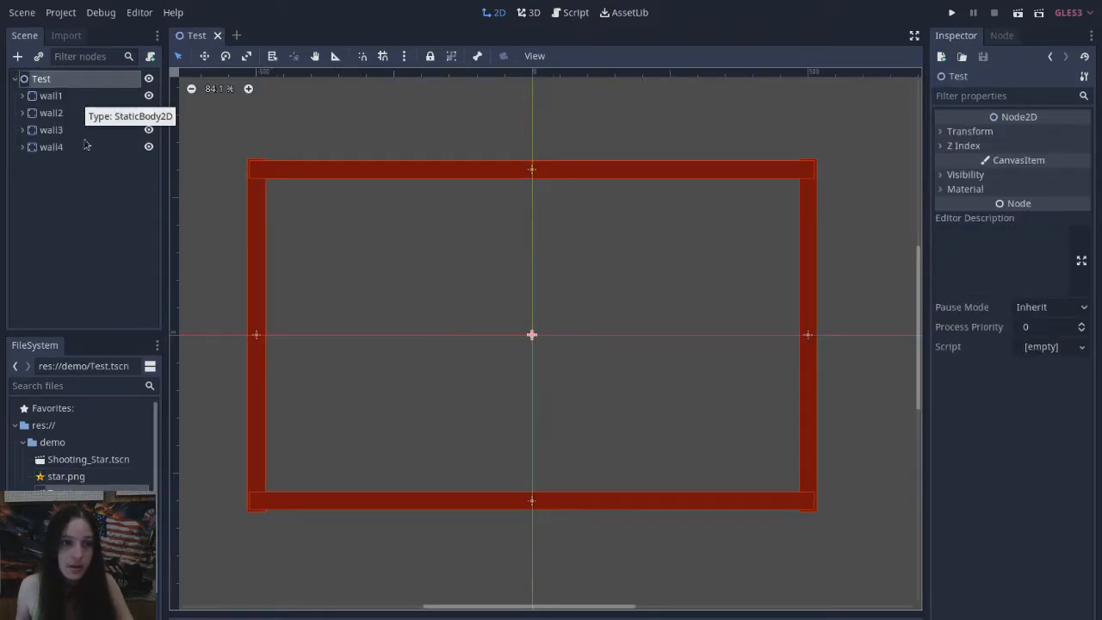
# Step: Instance Shooting_Star.tscn as a child of the Test scene's root node
pyautogui.click(93, 461)
pyautogui.moveTo(93, 470); pyautogui.dragTo(83, 83)
# Step: Add a Camera2D child to the Test root, make it the current camera, and run the project
pyautogui.click(42, 78)
pyautogui.hotkey('ctrl', 'a')
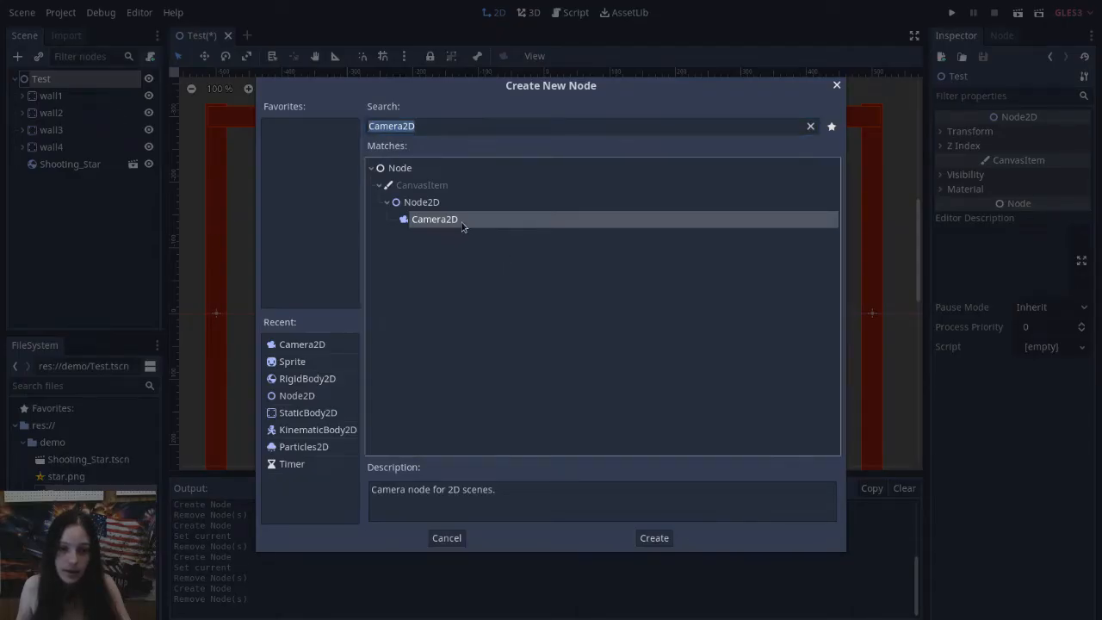
pyautogui.doubleClick(462, 222)
pyautogui.click(1029, 213)
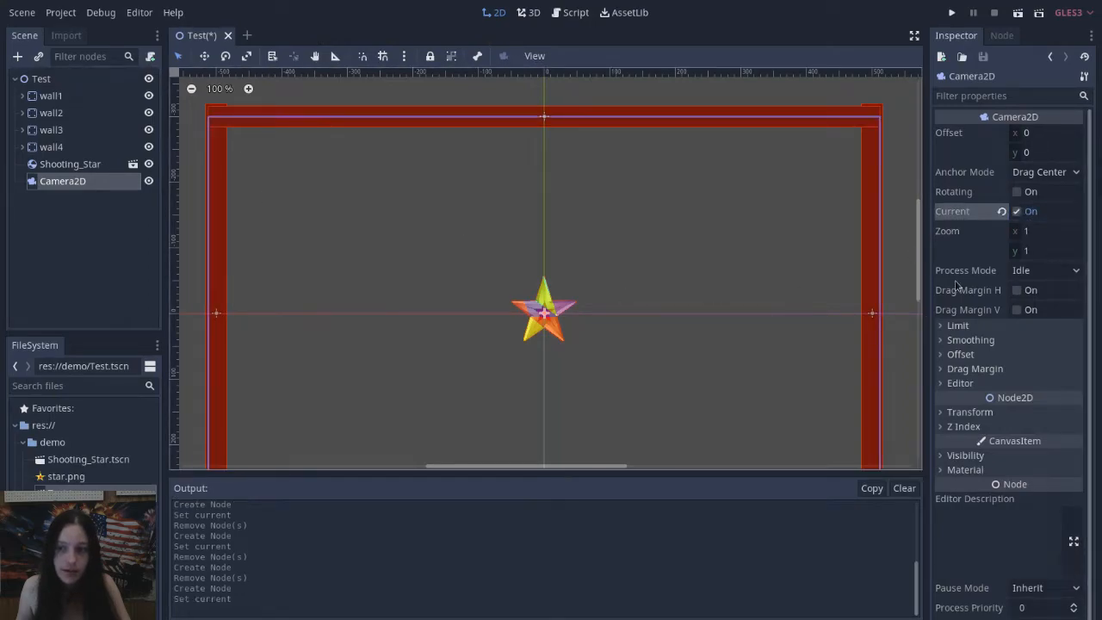
pyautogui.press('F5')
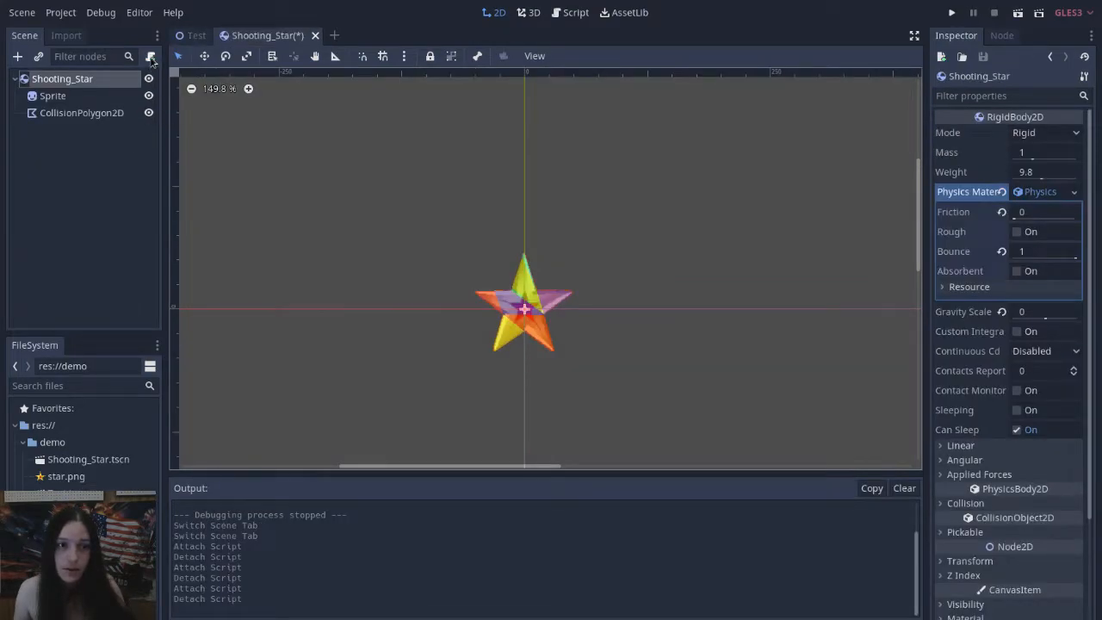
# Step: Attach a new Shooting_Star.gd script to the star, calling add_central_force(Vector2(100,100)) in _ready, and test-run the project
pyautogui.click(150, 56)
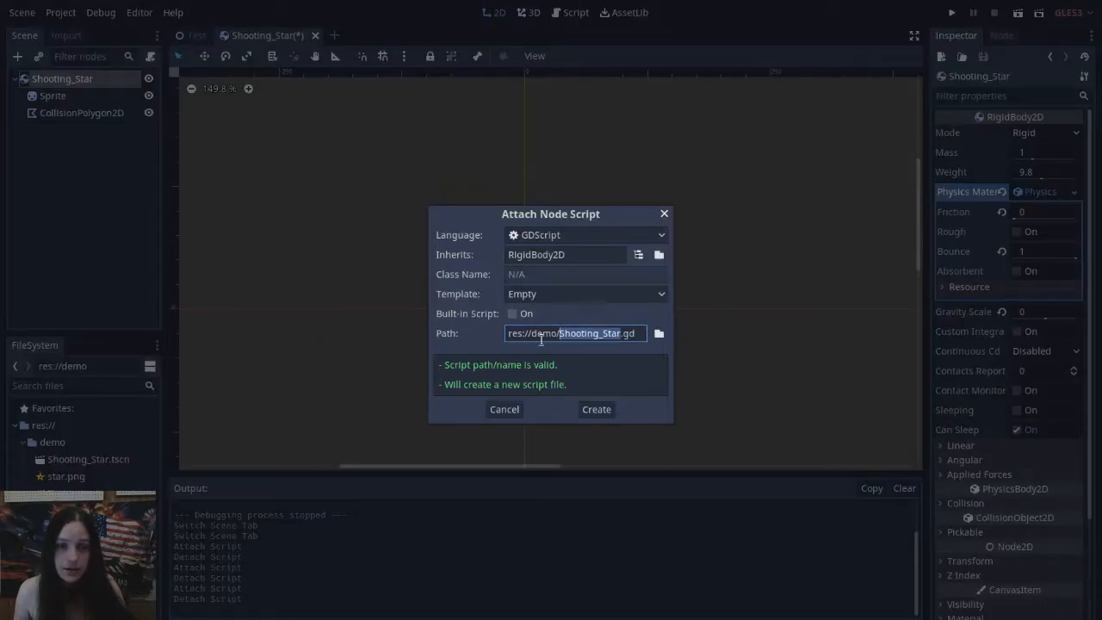
pyautogui.click(603, 411)
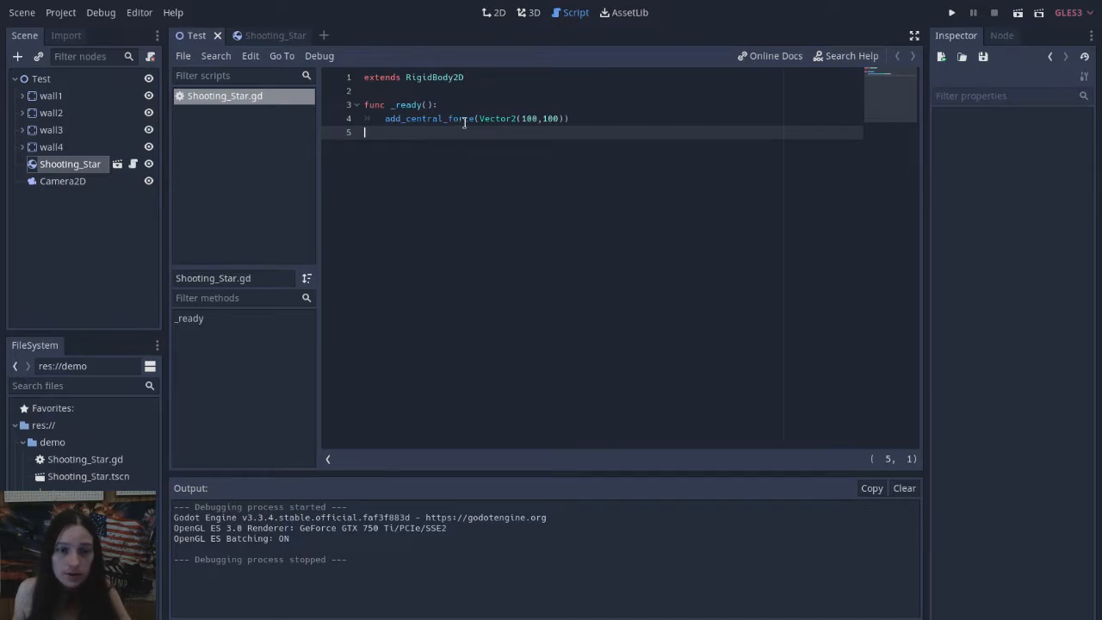
pyautogui.press('F5')
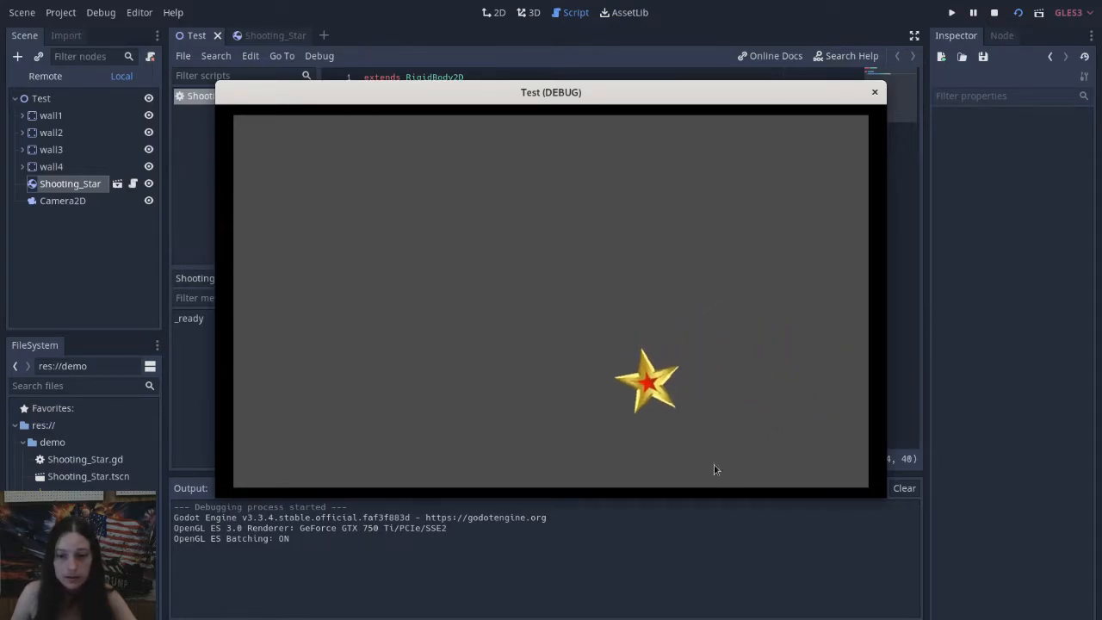
pyautogui.press('F8')
# Step: Replace the add_central_force call in _ready with apply_central_impulse and run the scene
pyautogui.moveTo(385, 118); pyautogui.dragTo(478, 118)
pyautogui.write('apply')
pyautogui.press('Return')
pyautogui.press('F6')
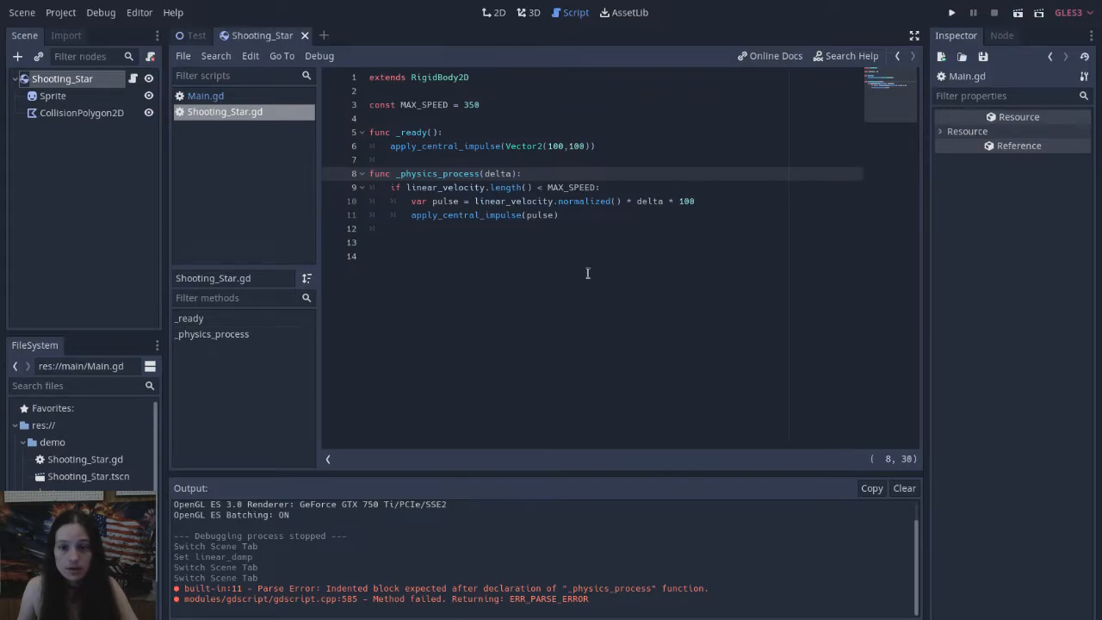
# Step: Run the game to check the star's motion with the MAX_SPEED limit and with the randomized start direction and rotation
pyautogui.press('F5')
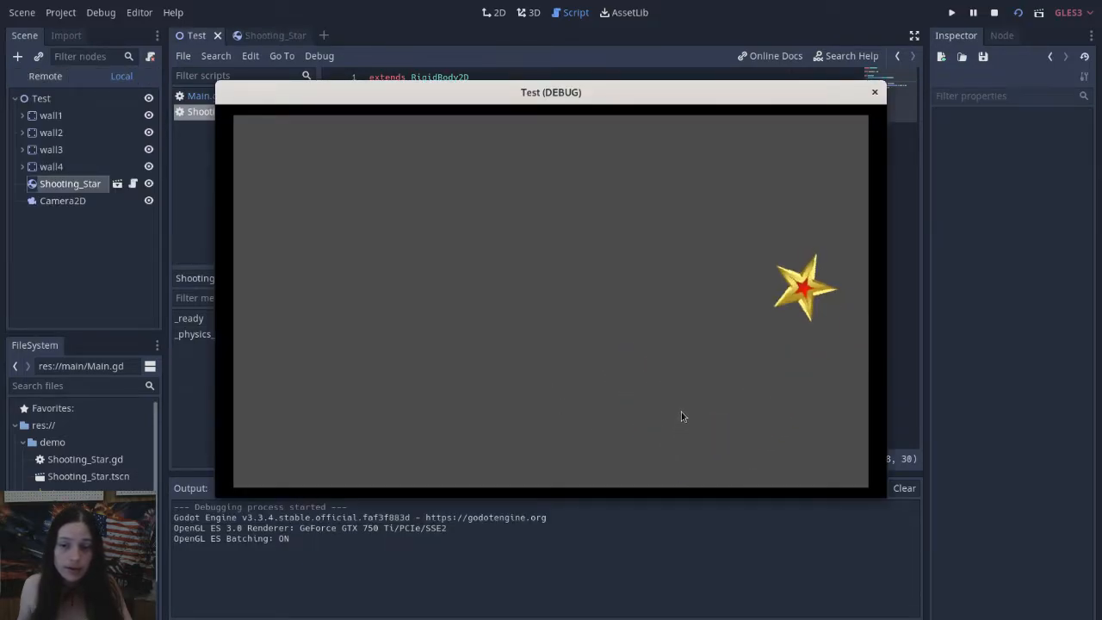
pyautogui.press('F8')
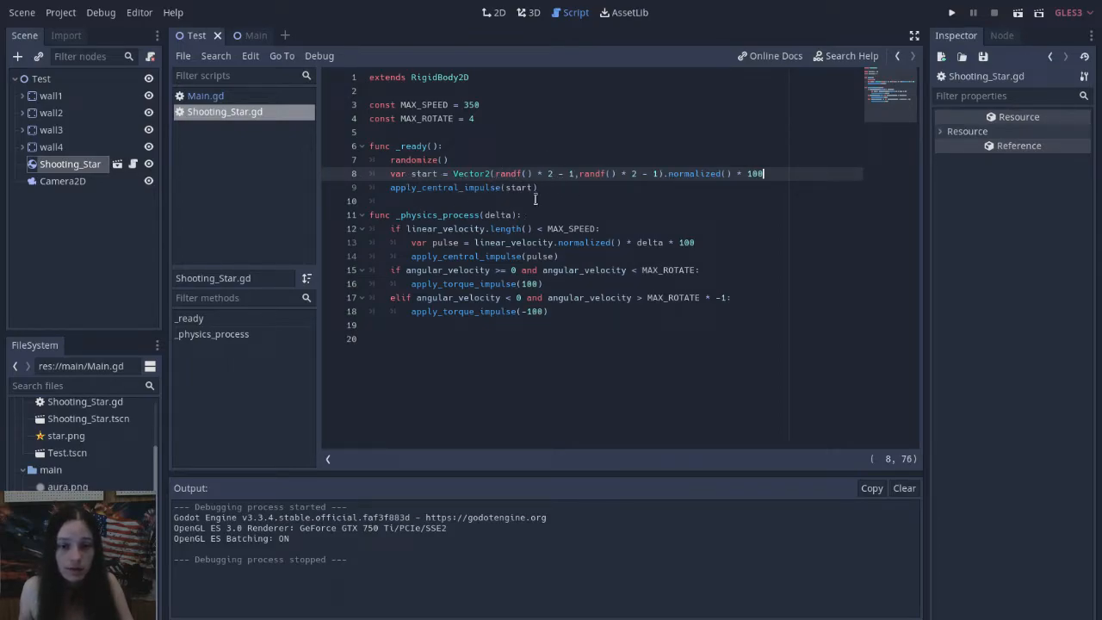
pyautogui.press('Up')
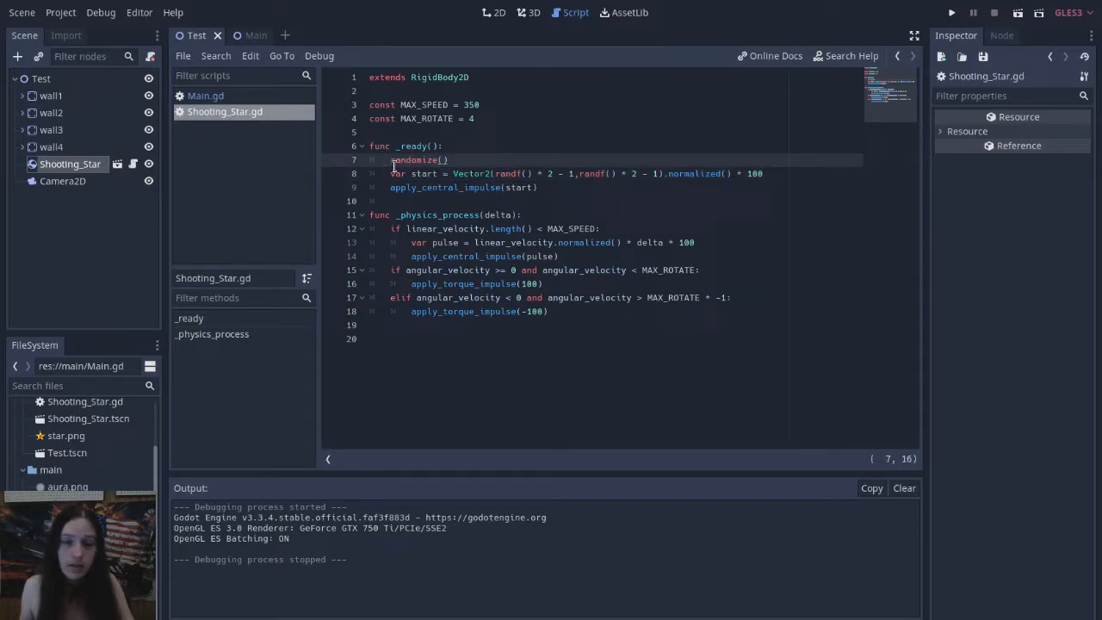
pyautogui.press('F6')
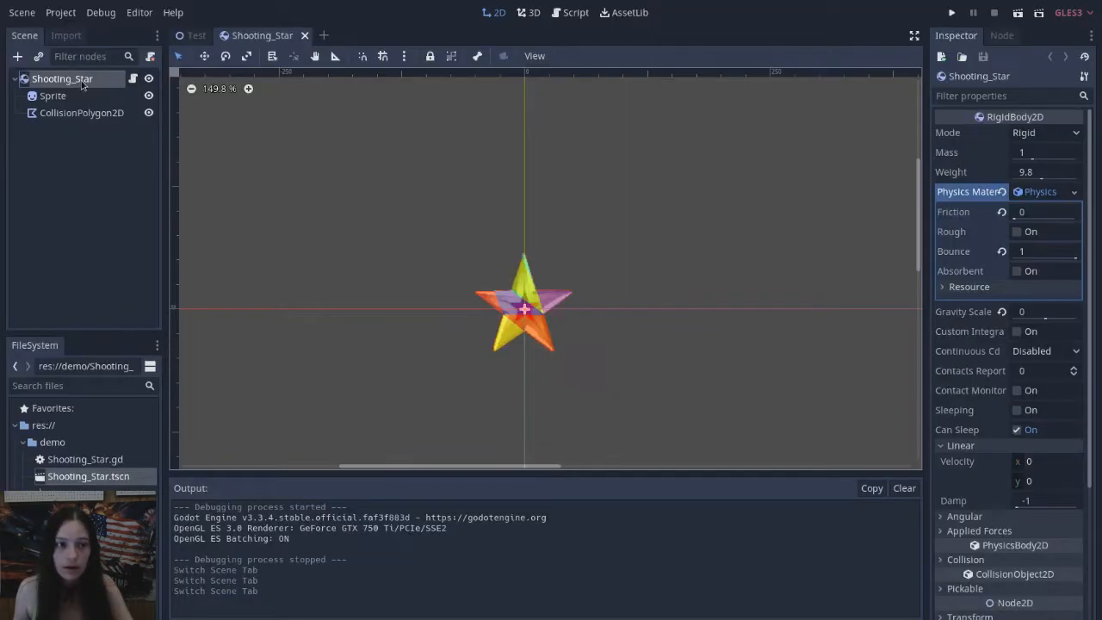
# Step: Add a Particles2D child to Shooting_Star and place it above the Sprite in the node order
pyautogui.rightClick(85, 83)
pyautogui.click(148, 121)
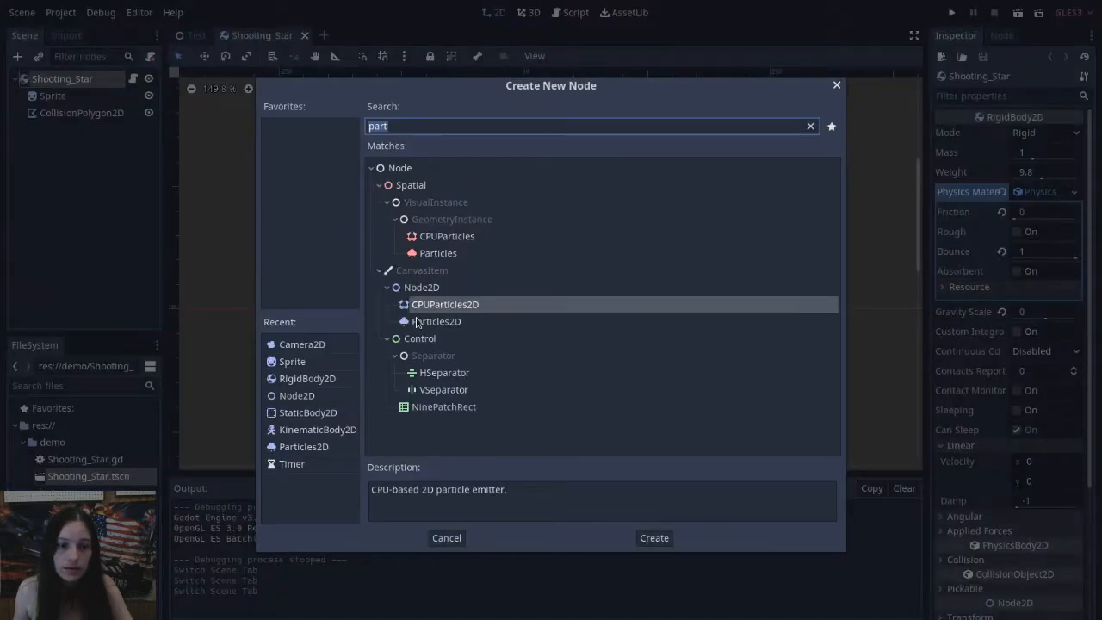
pyautogui.doubleClick(432, 323)
pyautogui.moveTo(65, 138); pyautogui.dragTo(62, 90)
# Step: Assign a new ParticlesMaterial as the Particles2D node's process material
pyautogui.click(1029, 198)
pyautogui.click(1040, 213)
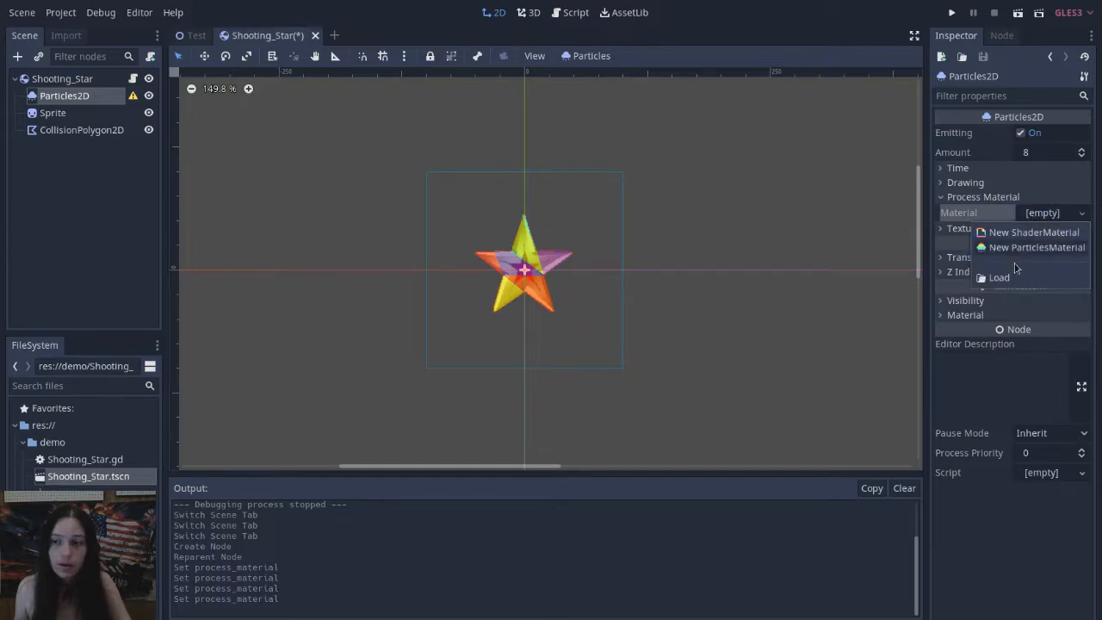
pyautogui.click(1036, 248)
pyautogui.hotkey('ctrl', 'v')
pyautogui.hotkey('ctrl', 'z')
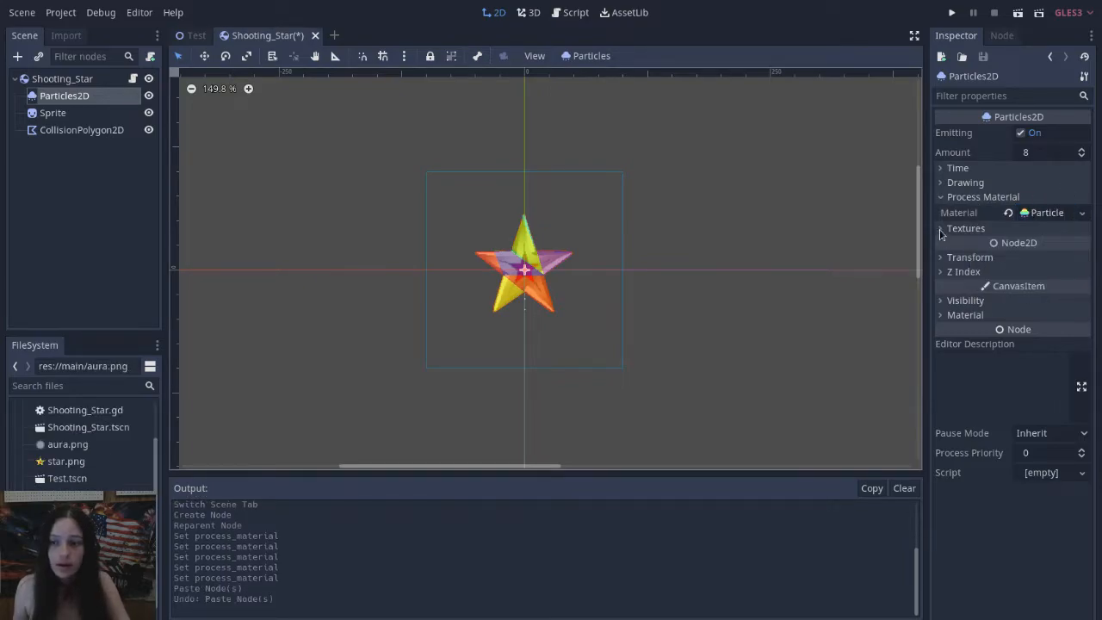
# Step: Assign aura.png as the particles' texture and look at the image in GIMP
pyautogui.moveTo(67, 444); pyautogui.dragTo(1039, 245)
pyautogui.hotkey('alt', 'Tab')
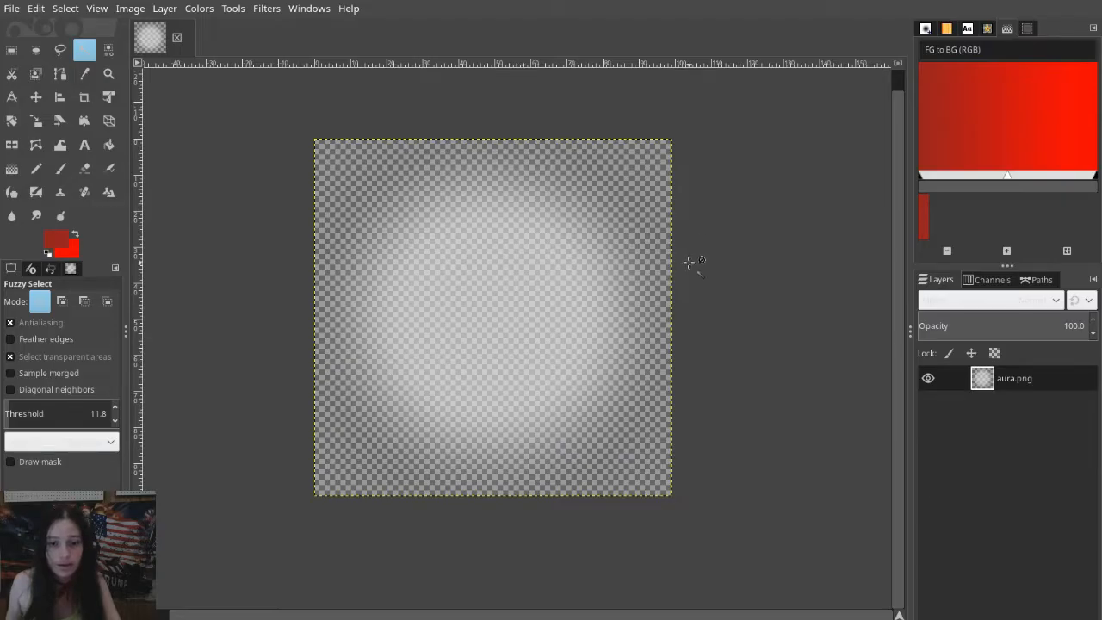
pyautogui.hotkey('alt', 'Tab')
# Step: Turn off Local Coords for the Particles2D node and set its Fixed Fps to 15
pyautogui.click(969, 183)
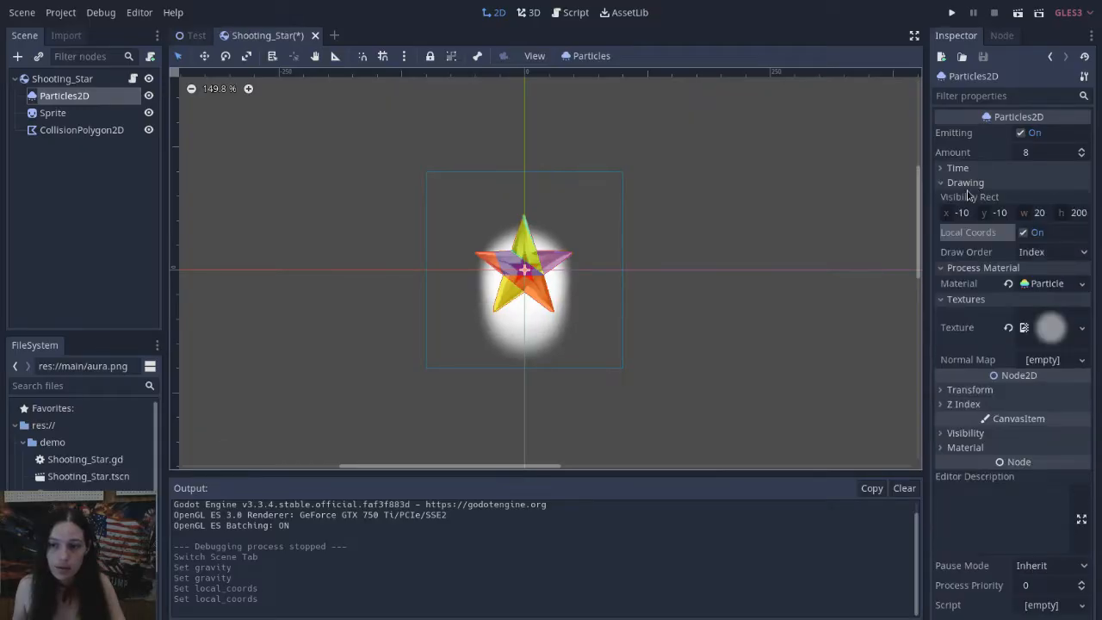
pyautogui.click(1024, 233)
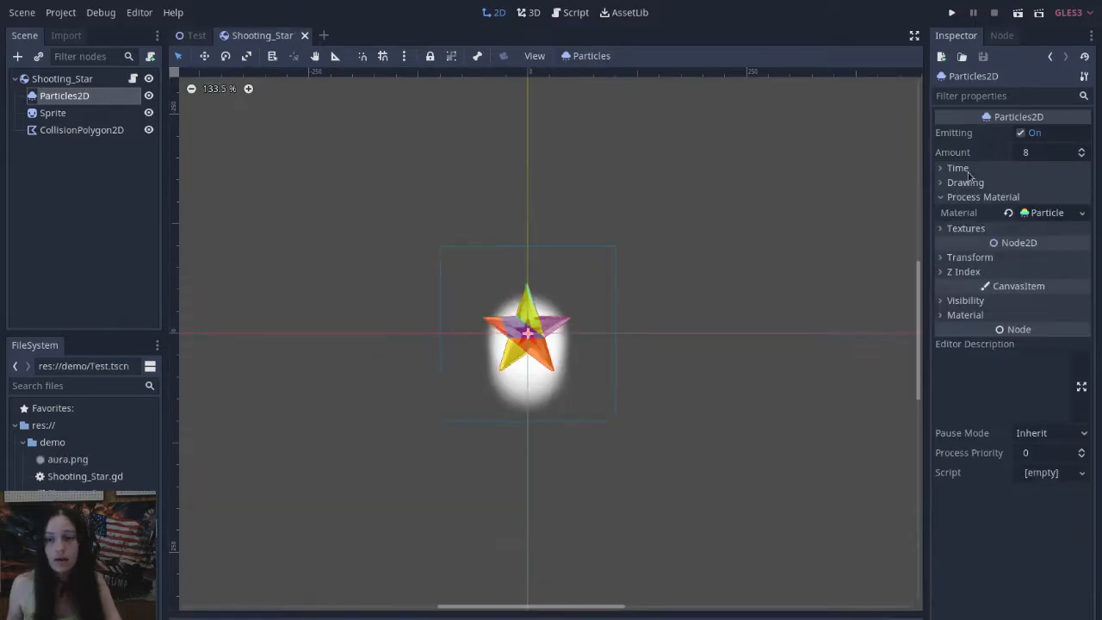
pyautogui.click(958, 168)
pyautogui.click(1038, 303)
pyautogui.write('15')
pyautogui.press('Return')
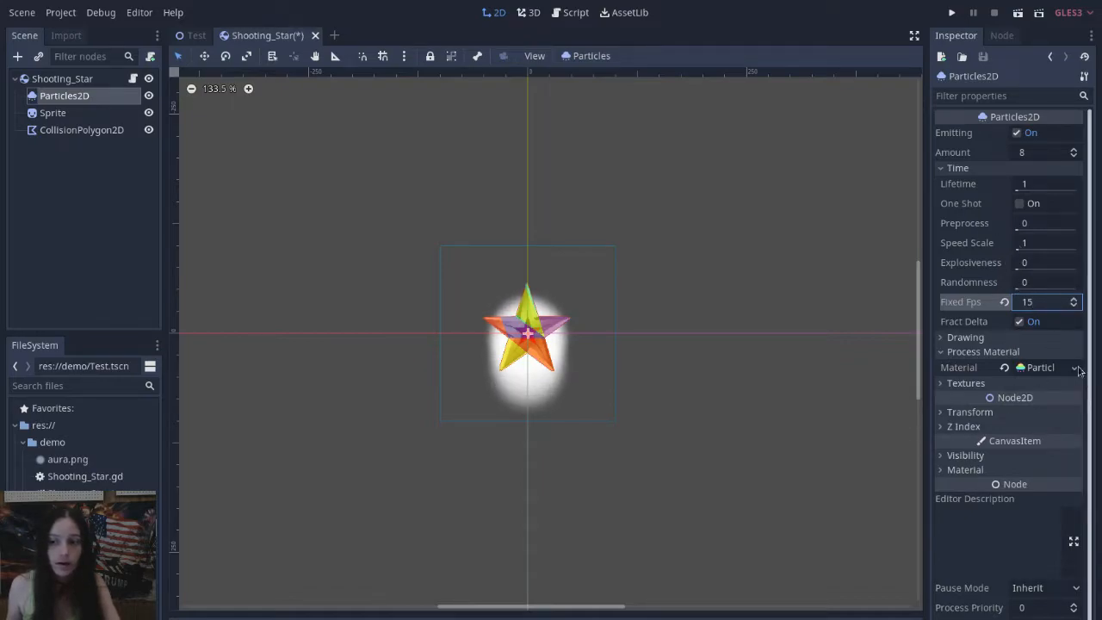
pyautogui.click(958, 168)
# Step: Set the particle material's Y gravity to 0 and run the project
pyautogui.click(1040, 213)
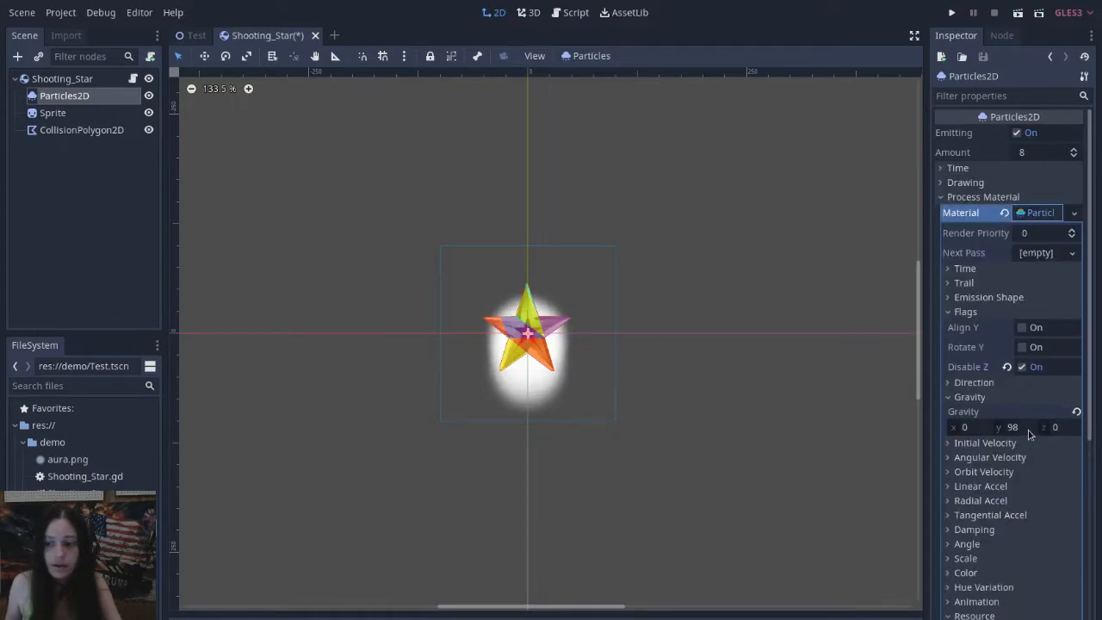
pyautogui.click(1013, 427)
pyautogui.write('0')
pyautogui.press('Return')
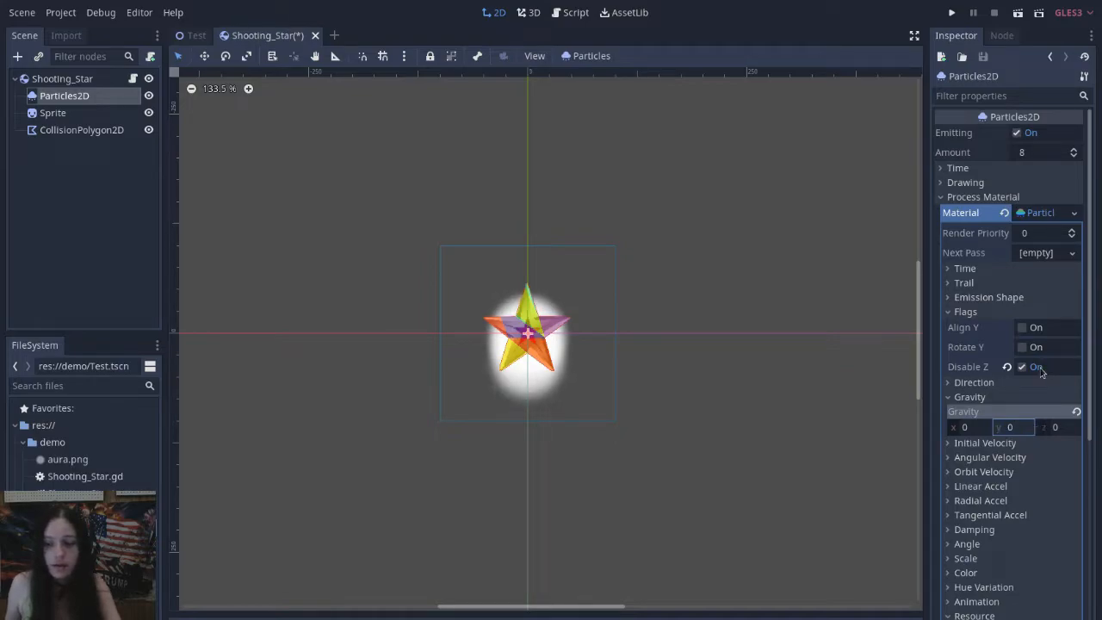
pyautogui.press('F5')
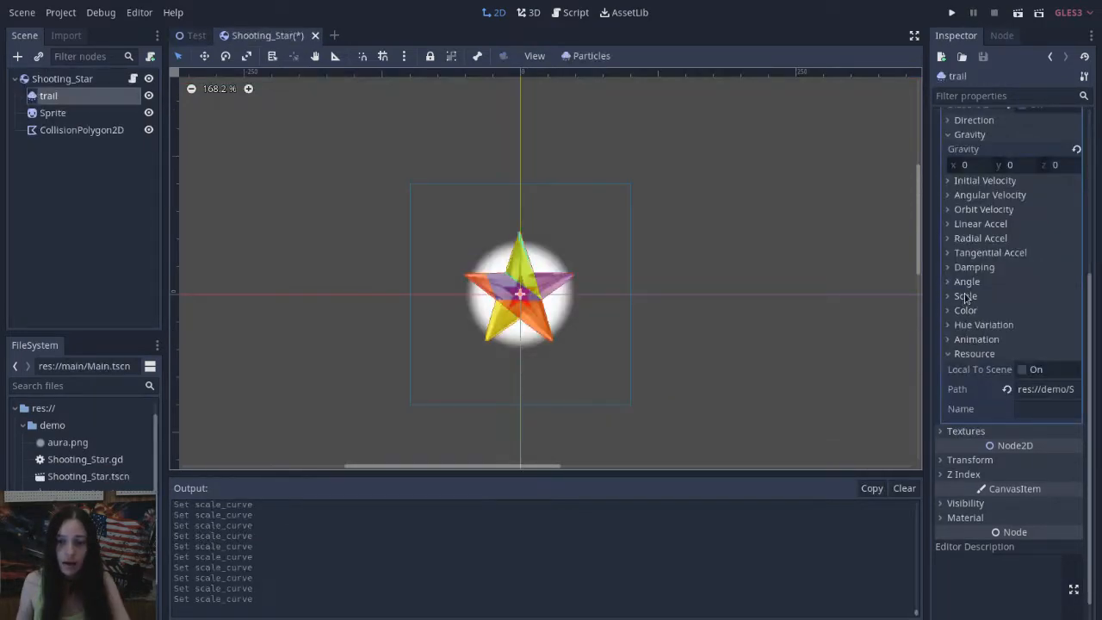
# Step: Assign a new CurveTexture as the particle material's scale curve and open its curve for editing
pyautogui.click(966, 297)
pyautogui.click(1043, 352)
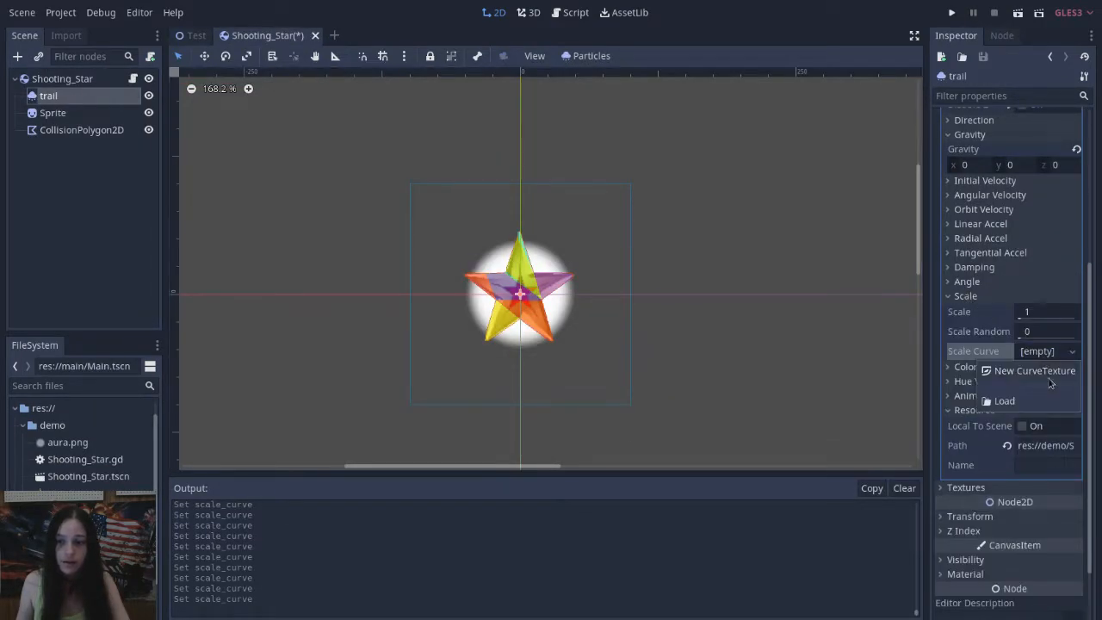
pyautogui.click(1048, 372)
pyautogui.click(1044, 414)
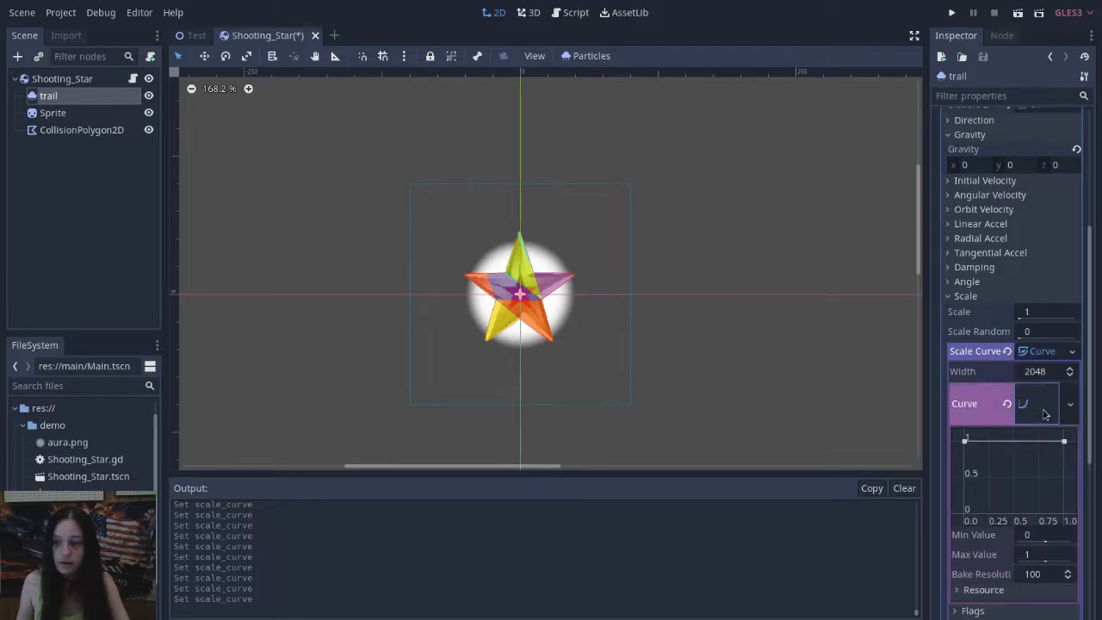
# Step: Load the Linear preset into the scale curve and reverse it so it falls from 1 to 0
pyautogui.rightClick(1012, 470)
pyautogui.moveTo(1033, 509)
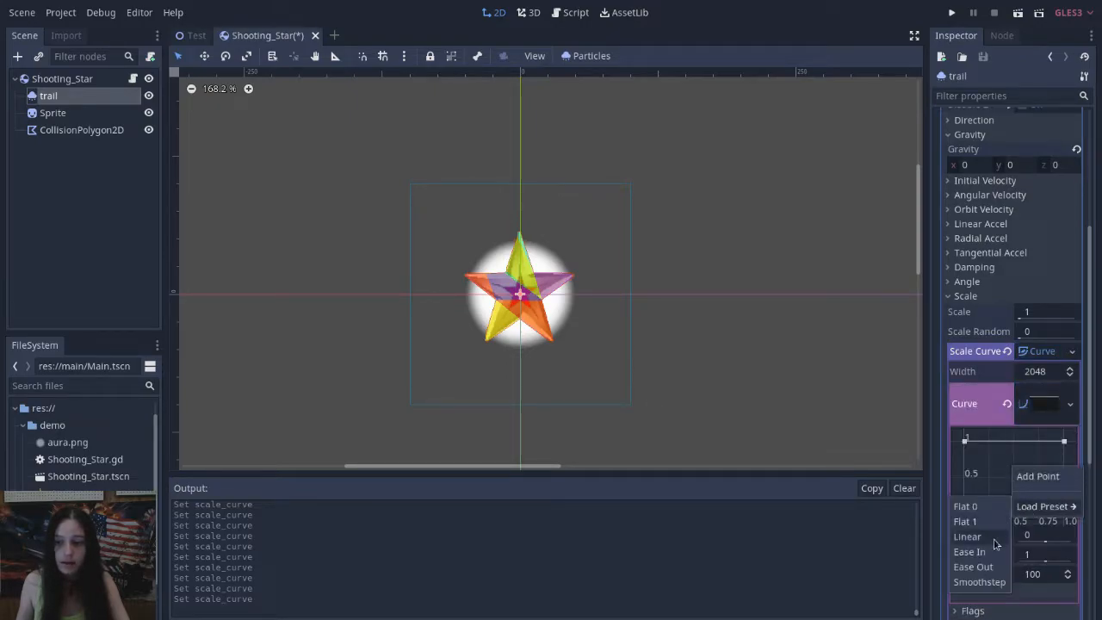
pyautogui.click(968, 536)
pyautogui.click(964, 508)
pyautogui.moveTo(964, 508); pyautogui.dragTo(965, 441)
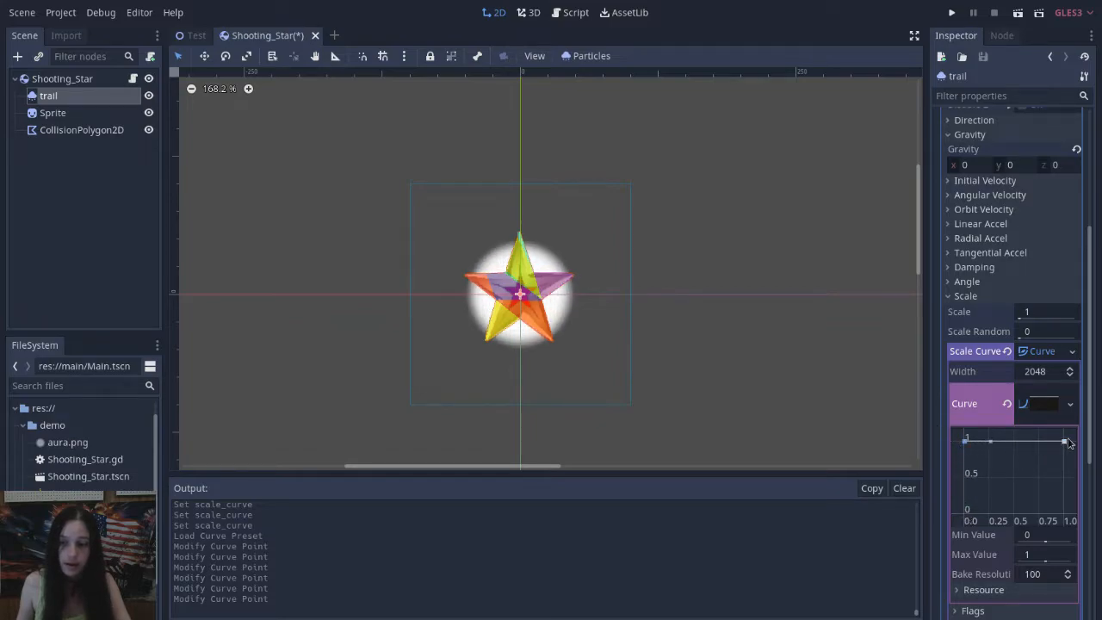
pyautogui.moveTo(1064, 440); pyautogui.dragTo(1064, 513)
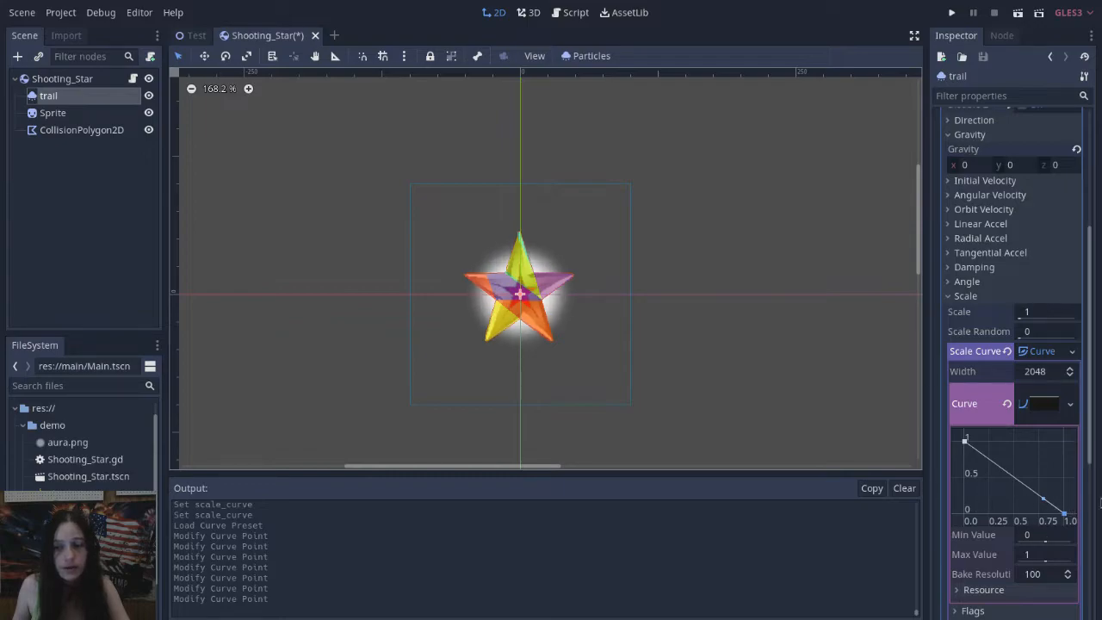
# Step: Assign a new GradientTexture as the particle material's color ramp and give it a new gradient
pyautogui.click(957, 295)
pyautogui.click(956, 310)
pyautogui.click(1038, 346)
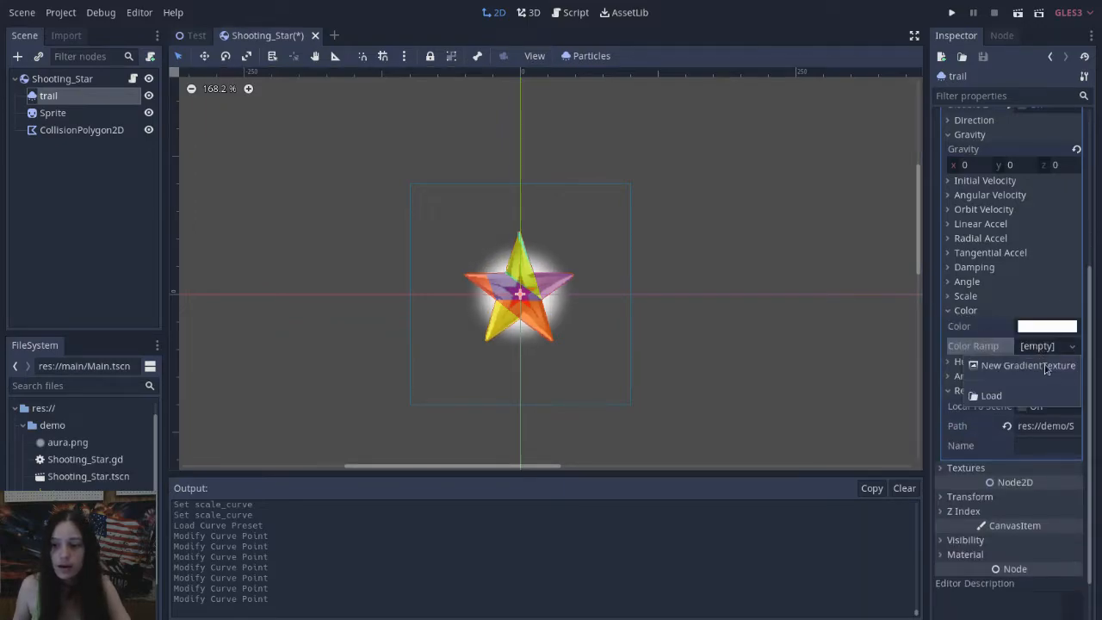
pyautogui.click(1052, 365)
pyautogui.click(1039, 327)
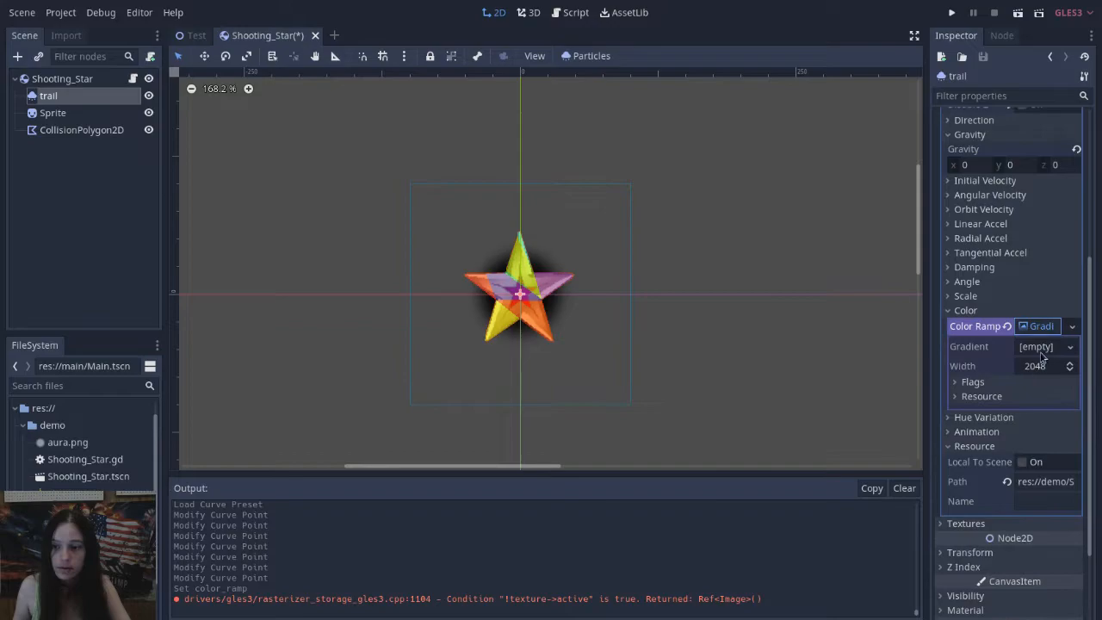
pyautogui.click(1037, 347)
pyautogui.click(1039, 363)
pyautogui.click(1038, 352)
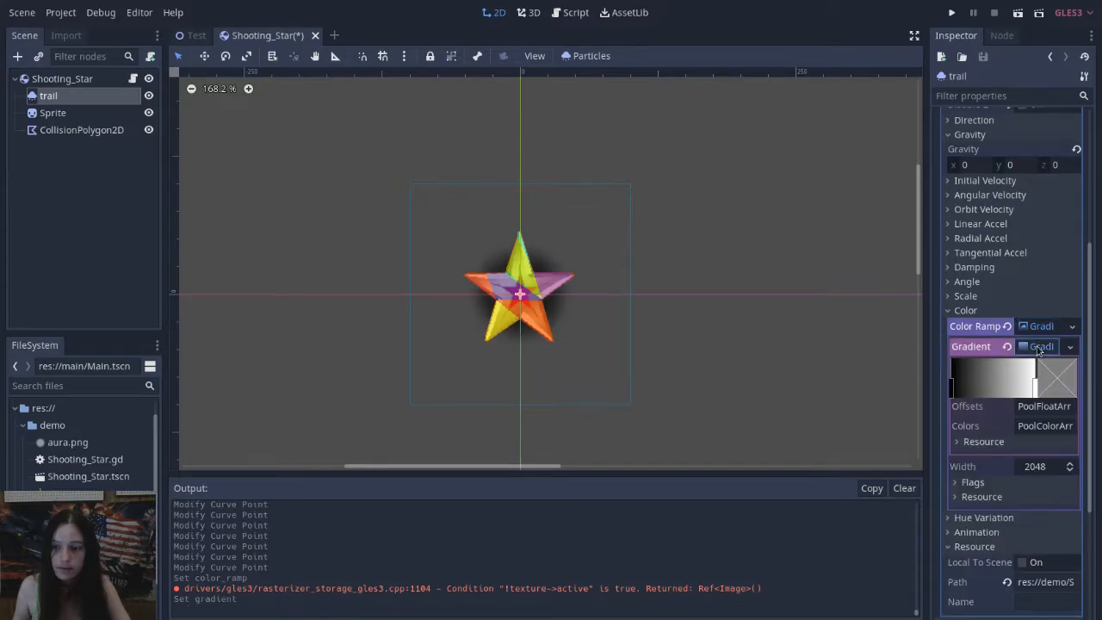
# Step: Set the gradient's start colour to white (255, 255, 255) with alpha 70
pyautogui.click(953, 392)
pyautogui.click(1046, 379)
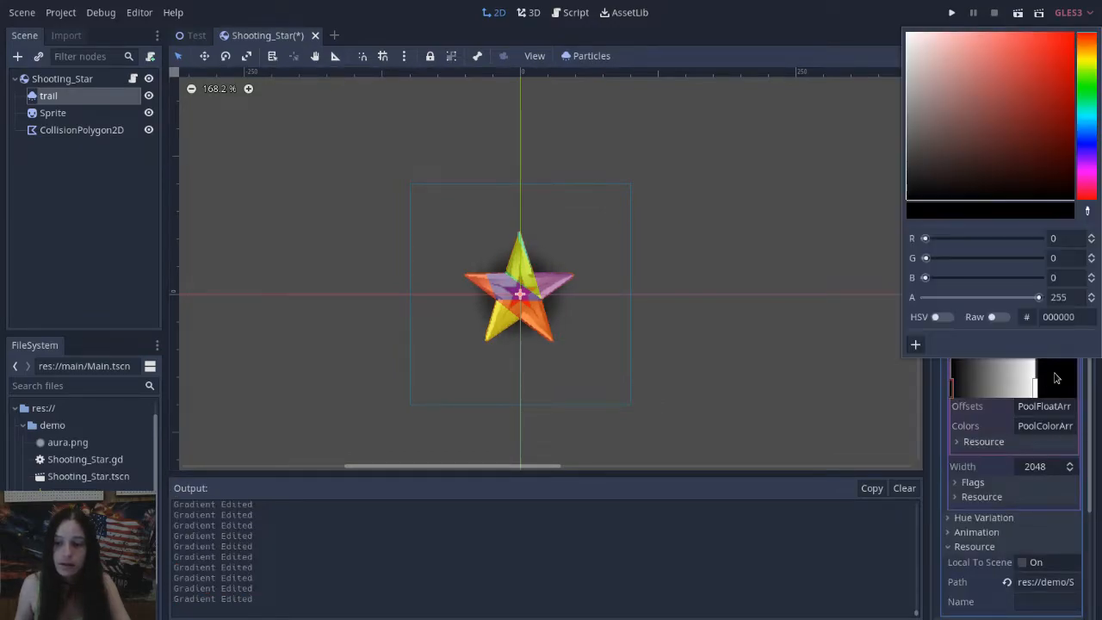
pyautogui.moveTo(926, 238); pyautogui.dragTo(1062, 266)
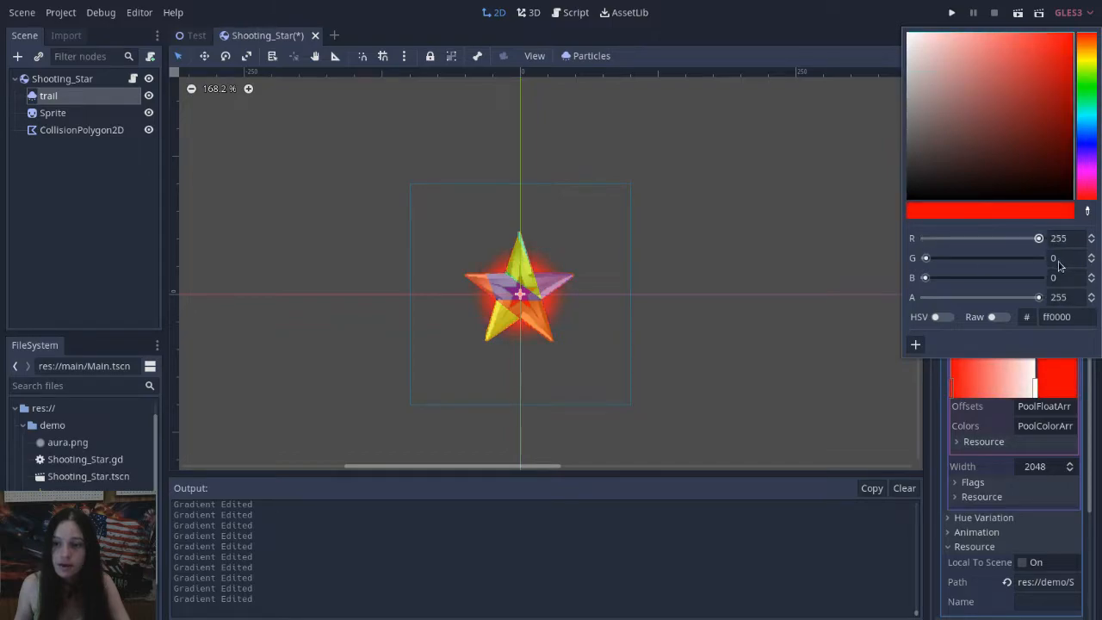
pyautogui.moveTo(994, 258); pyautogui.dragTo(1044, 258)
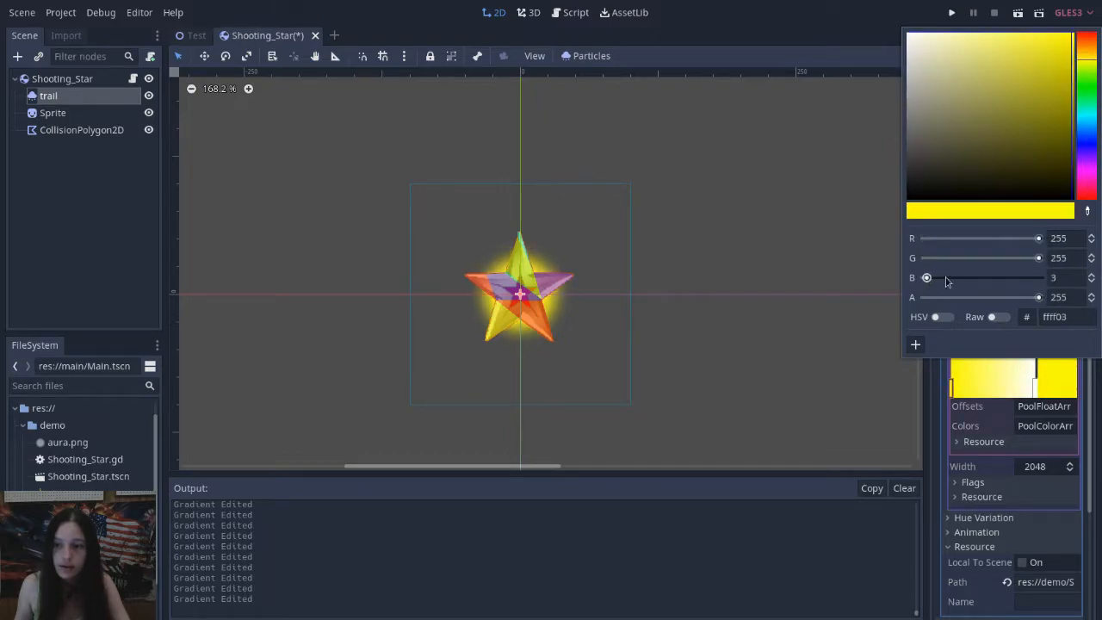
pyautogui.moveTo(926, 277); pyautogui.dragTo(1043, 277)
pyautogui.click(1078, 300)
pyautogui.write('70')
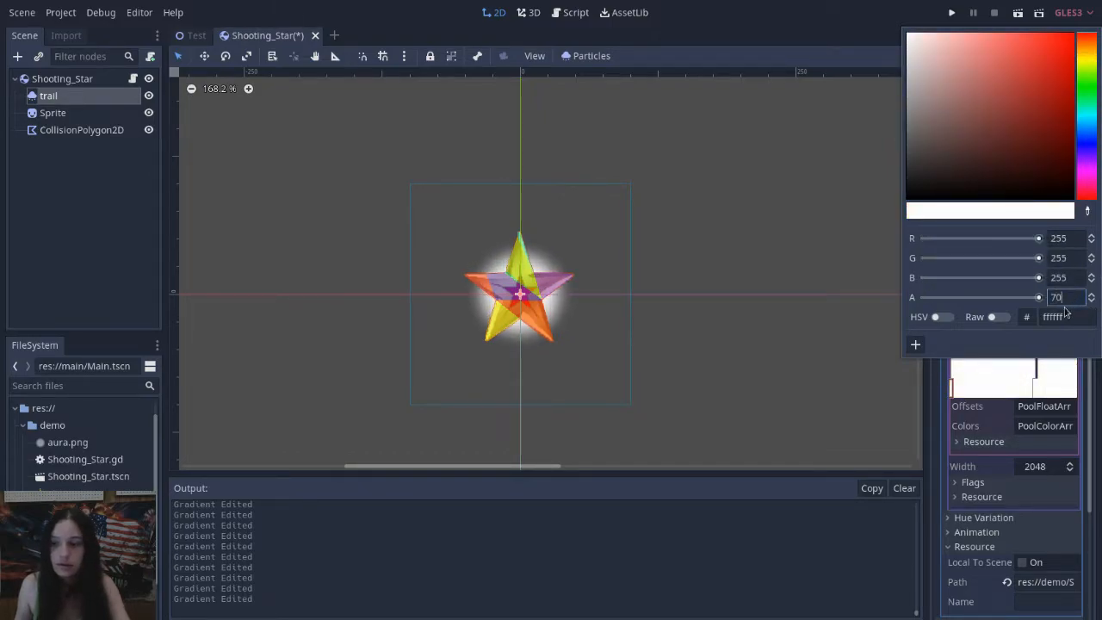
pyautogui.press('Return')
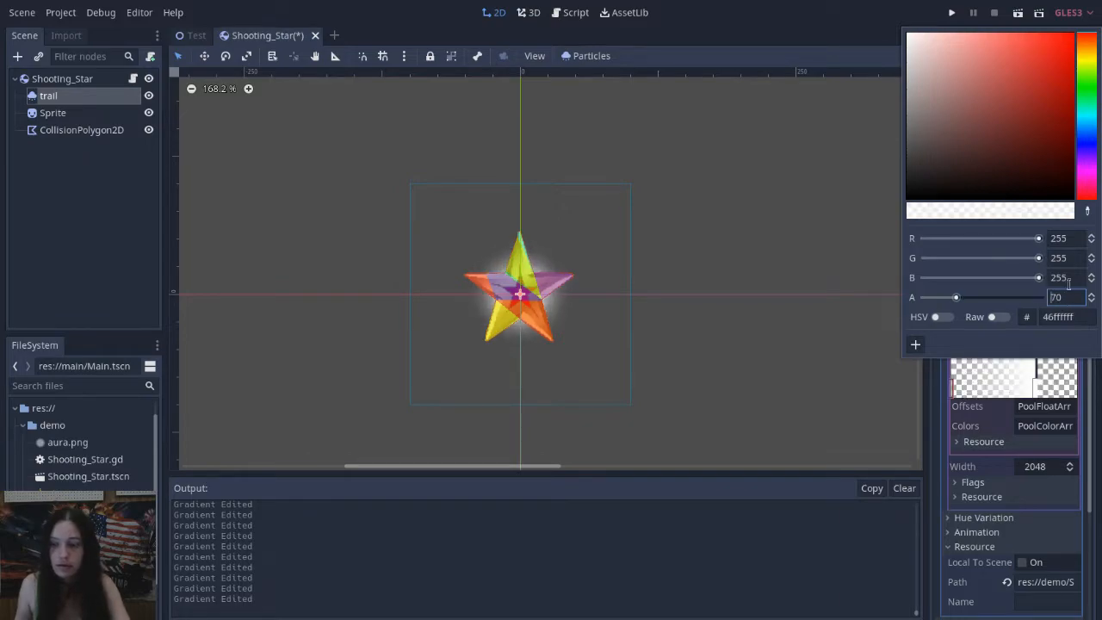
# Step: Set the alpha of the gradient's end colour to 0 and run the project
pyautogui.click(1036, 388)
pyautogui.click(1059, 385)
pyautogui.click(1074, 299)
pyautogui.write('0')
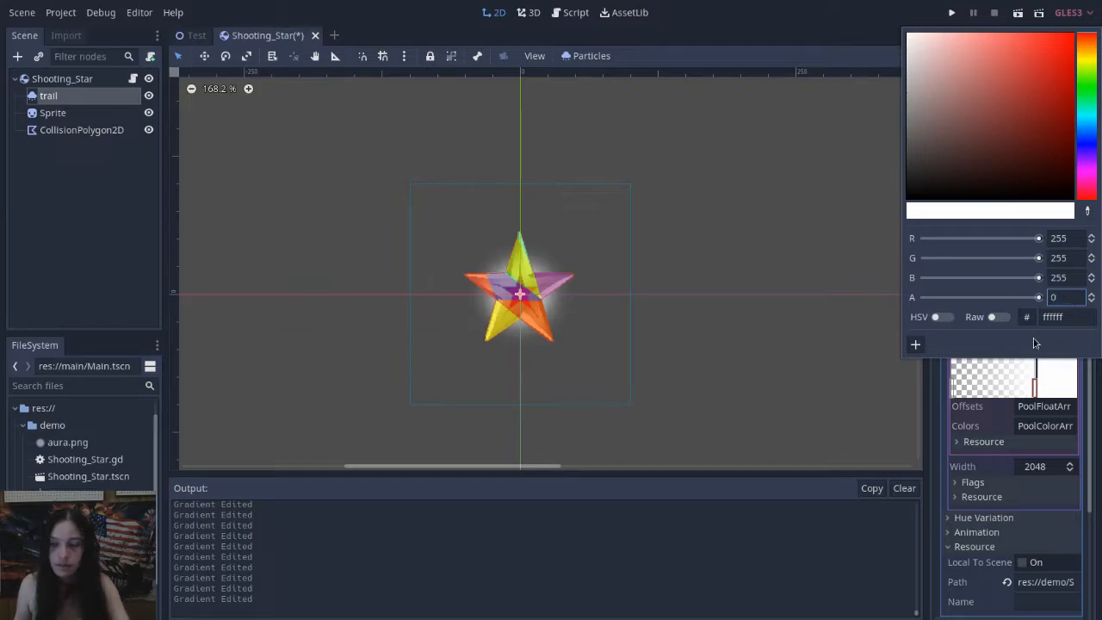
pyautogui.press('Return')
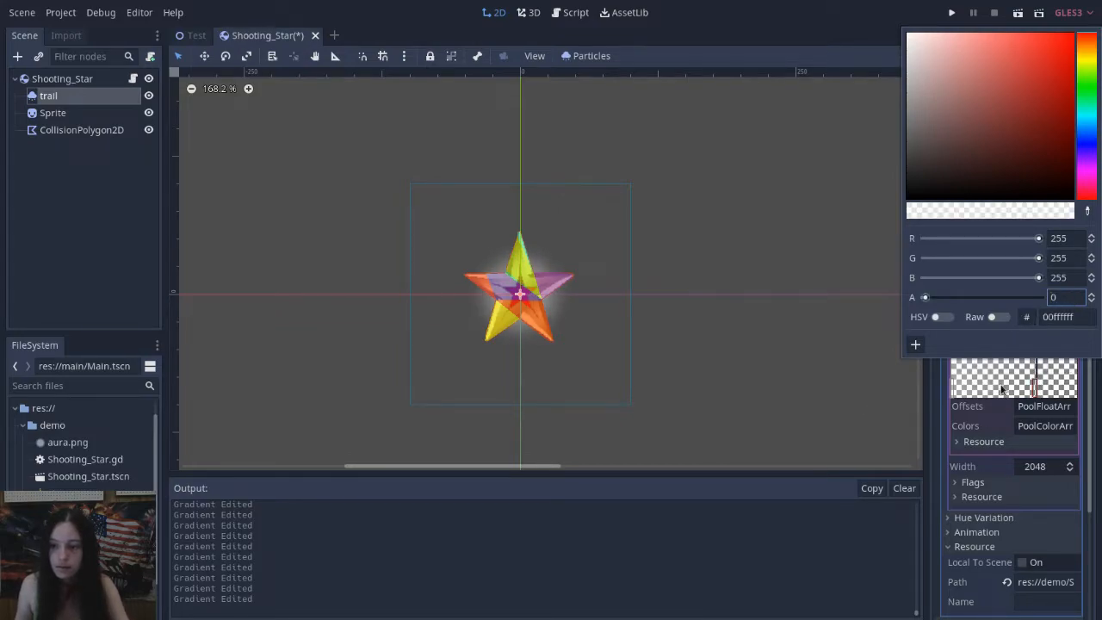
pyautogui.press('F5')
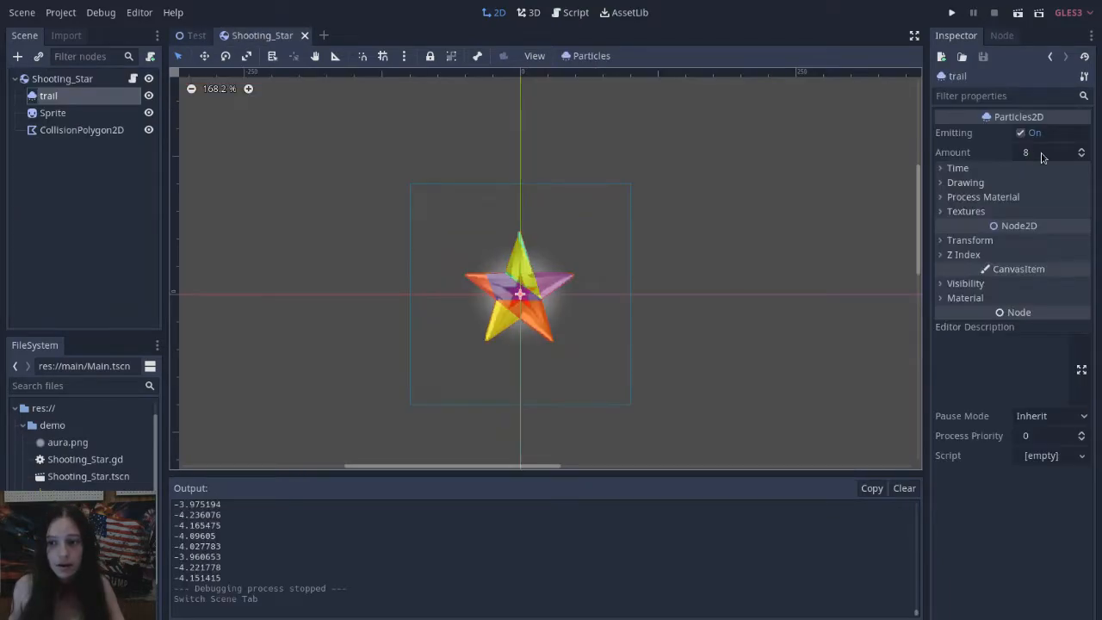
# Step: Set the trail's particle amount to 80 and change its lifetime
pyautogui.click(1042, 156)
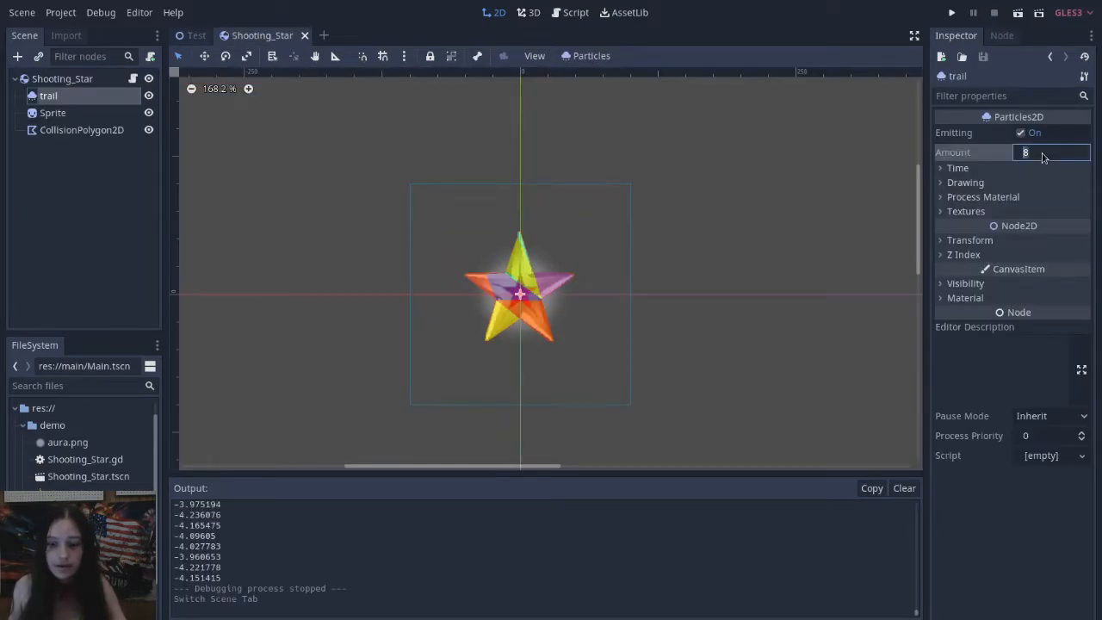
pyautogui.write('80')
pyautogui.click(957, 168)
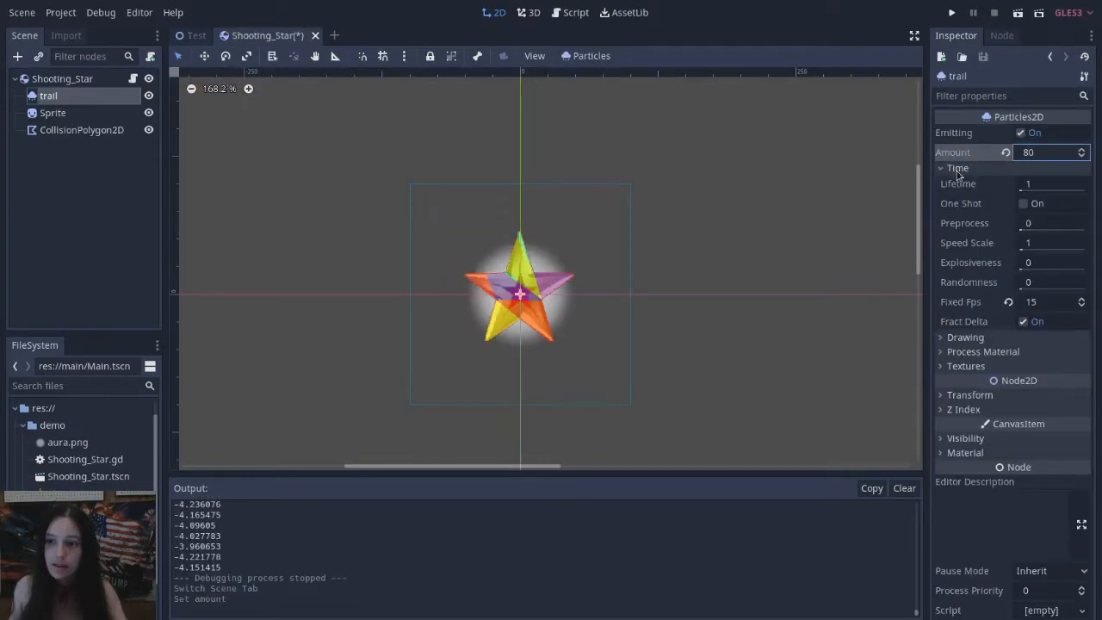
pyautogui.click(1038, 191)
pyautogui.press('Return')
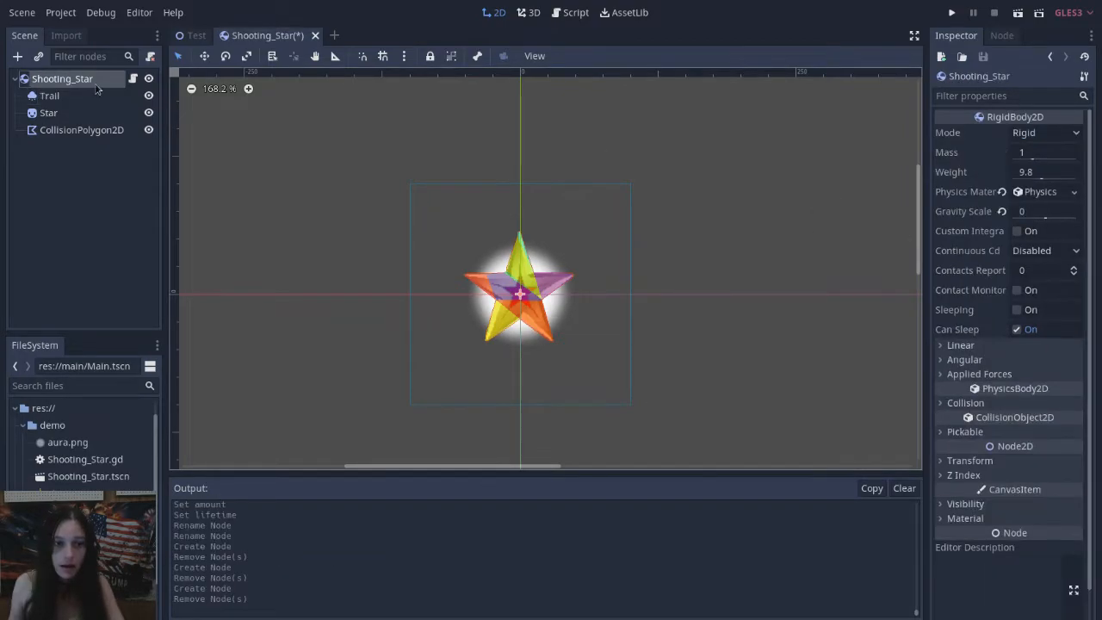
# Step: Add a Sprite child node to Shooting_Star with aura.png as its texture, and test-run the project
pyautogui.rightClick(95, 80)
pyautogui.click(155, 121)
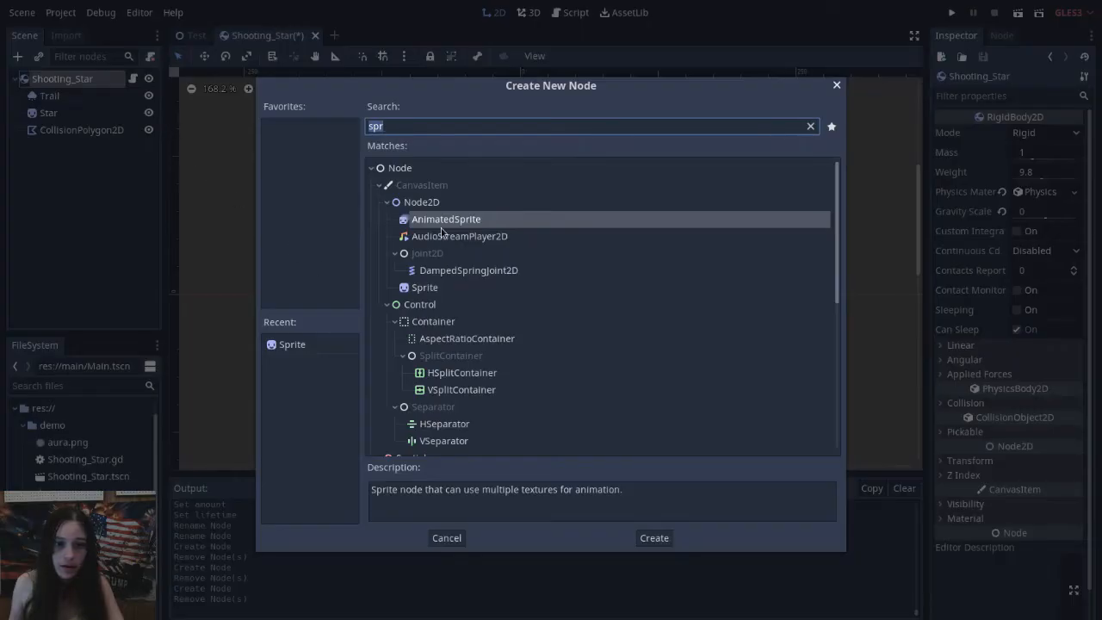
pyautogui.doubleClick(426, 288)
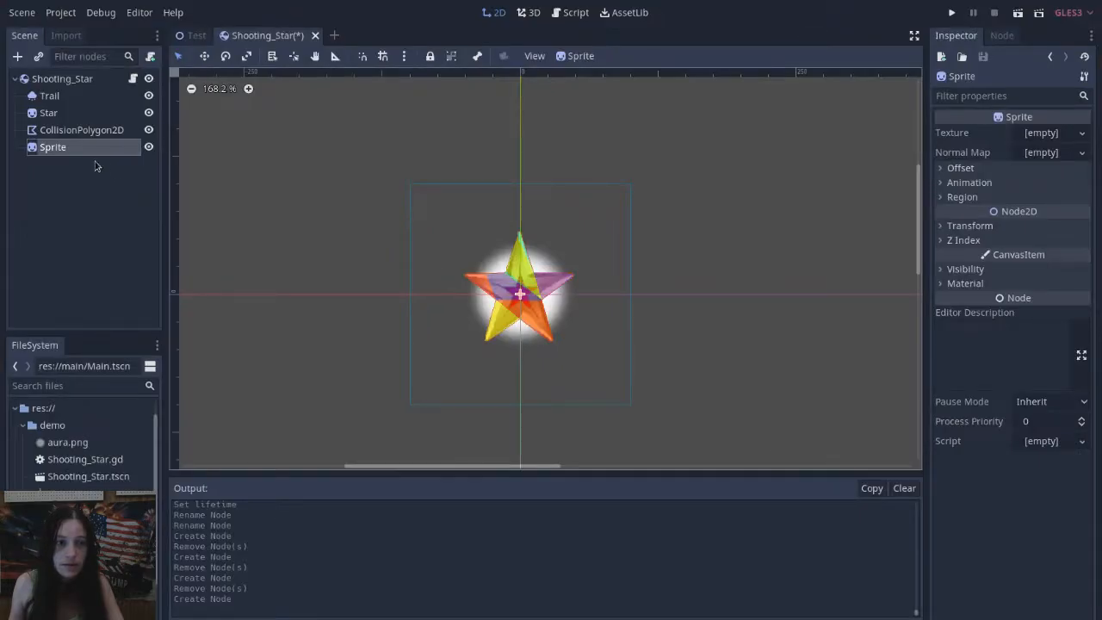
pyautogui.moveTo(67, 441); pyautogui.dragTo(1045, 134)
pyautogui.press('F5')
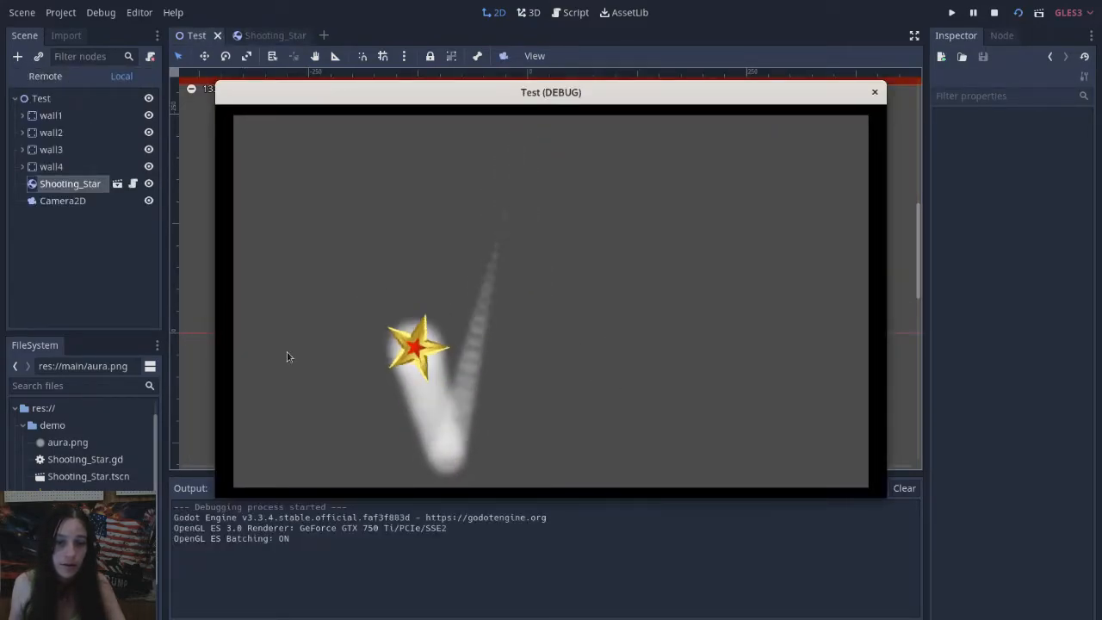
pyautogui.press('F8')
# Step: Add a second Particles2D node under Shooting_Star and move it above Trail in the scene tree
pyautogui.click(267, 34)
pyautogui.rightClick(89, 79)
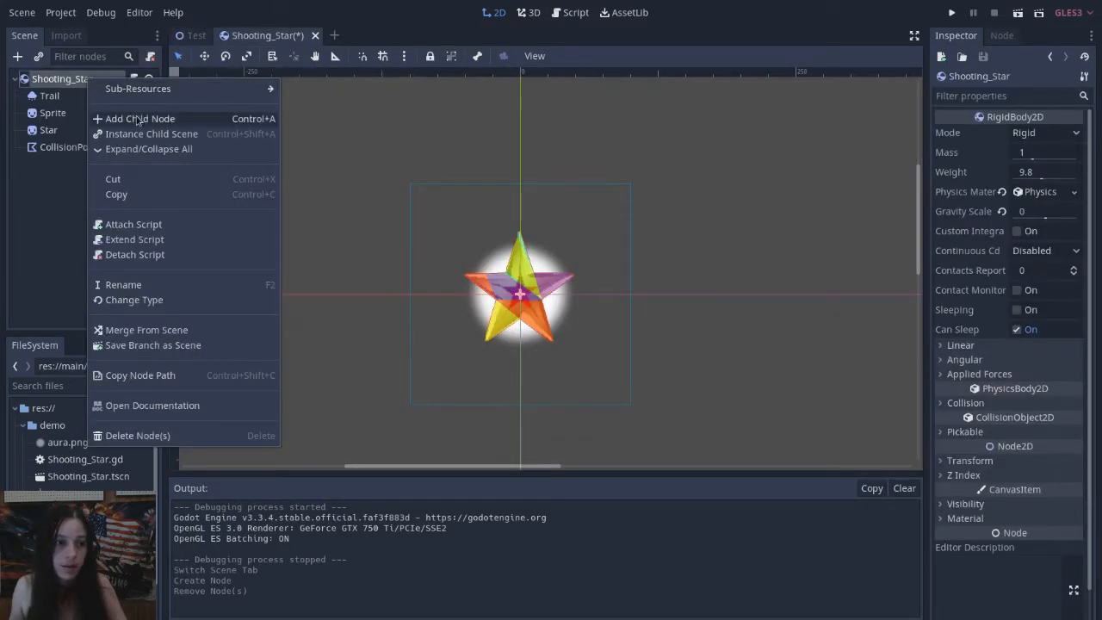
pyautogui.click(138, 120)
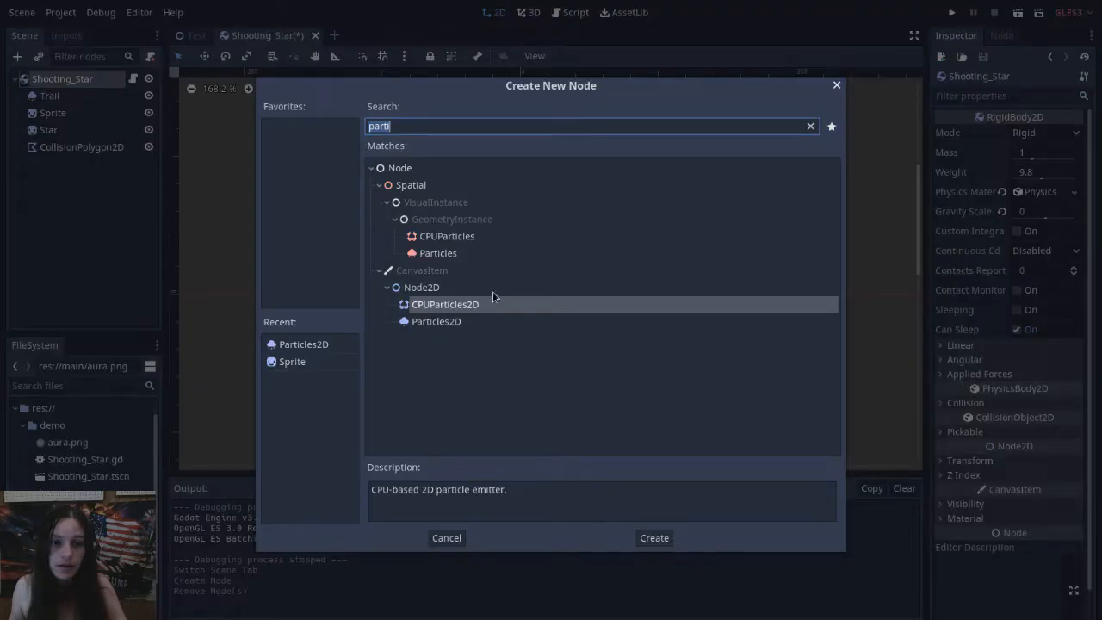
pyautogui.doubleClick(437, 322)
pyautogui.moveTo(64, 163); pyautogui.dragTo(53, 92)
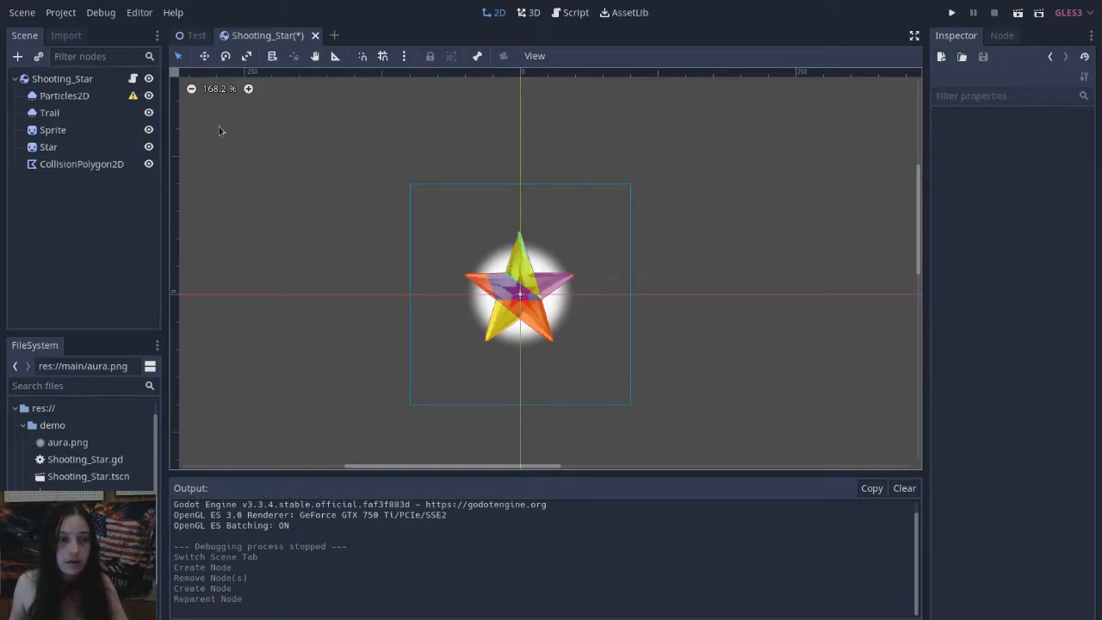
# Step: Give the Rainbow particles the stardust image as texture with Local Coords off, and save the scene
pyautogui.hotkey('alt', 'Tab')
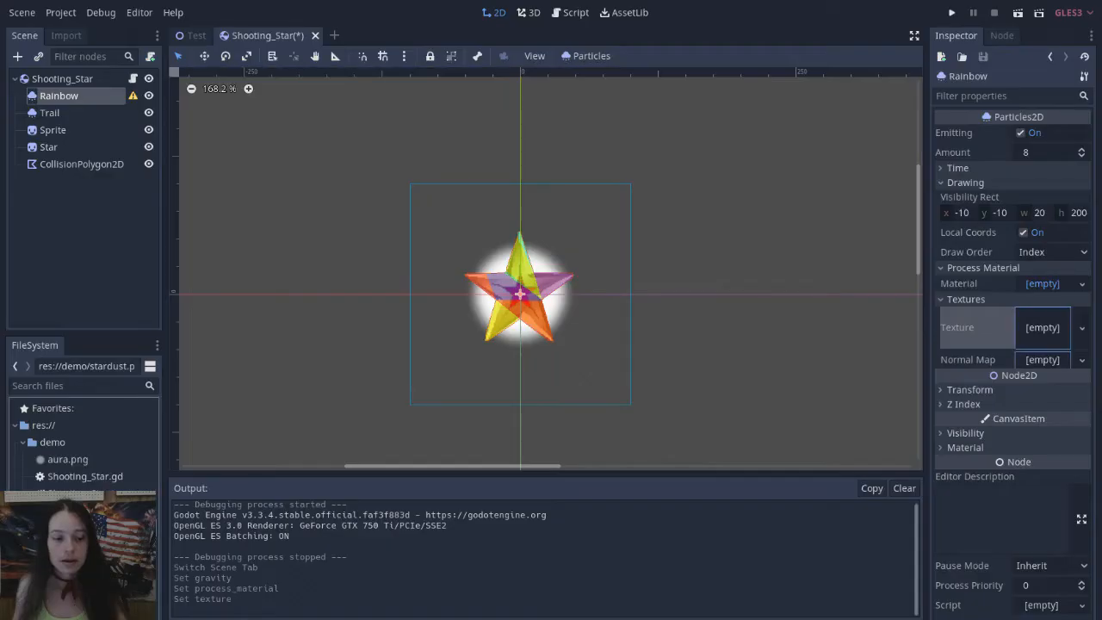
pyautogui.moveTo(1033, 334); pyautogui.dragTo(1033, 332)
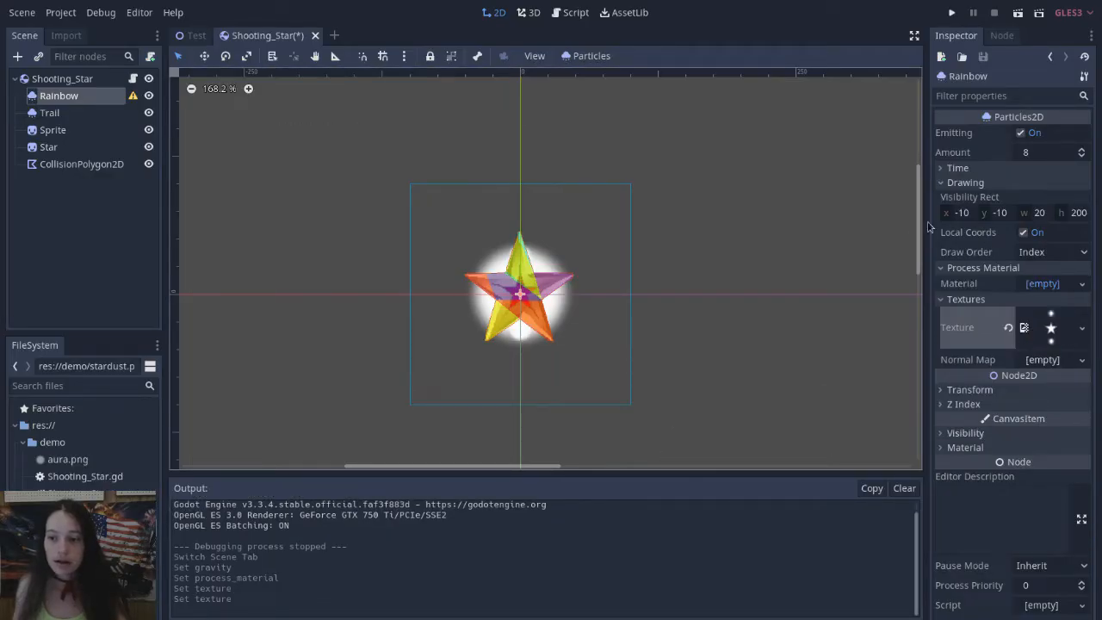
pyautogui.click(1033, 233)
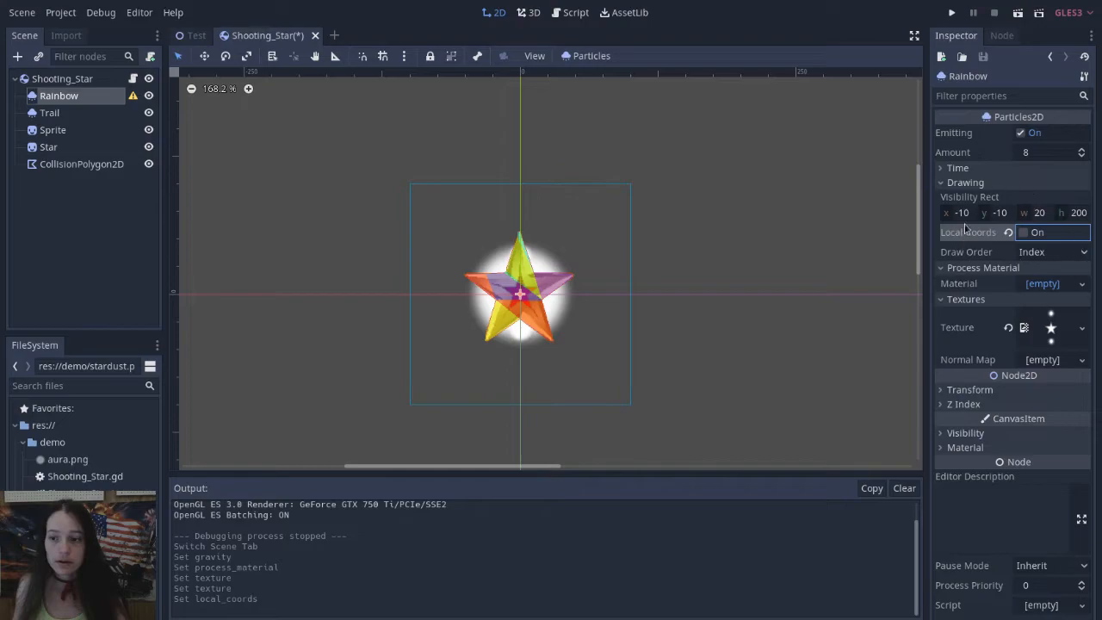
pyautogui.hotkey('ctrl', 's')
# Step: Assign a new ParticlesMaterial to the Rainbow node and remove the material's Y gravity
pyautogui.click(1066, 290)
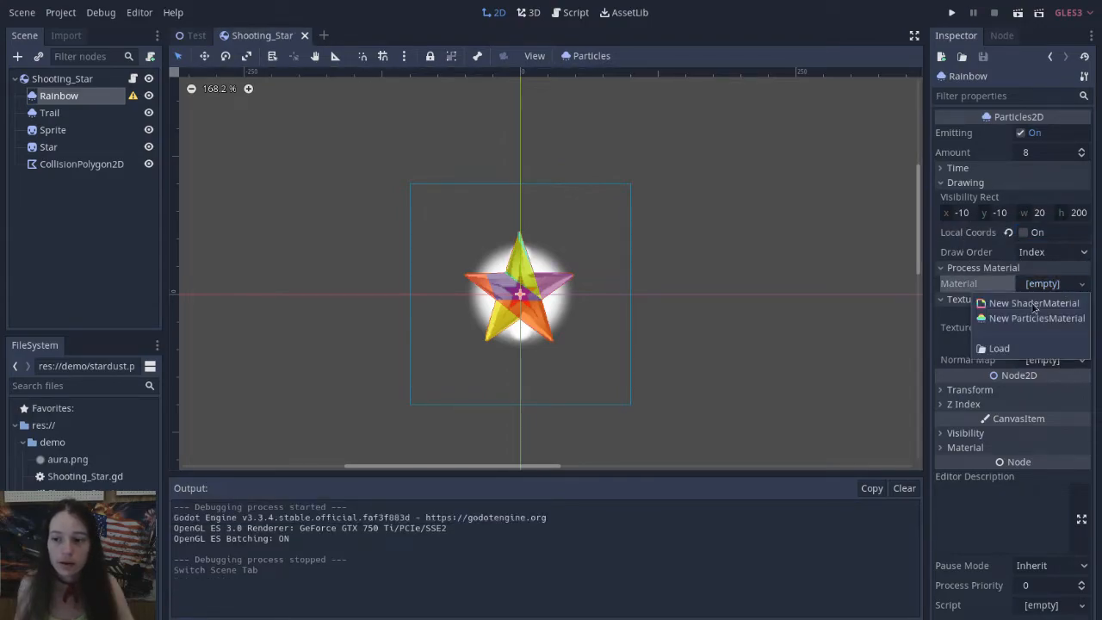
pyautogui.click(998, 317)
pyautogui.click(968, 411)
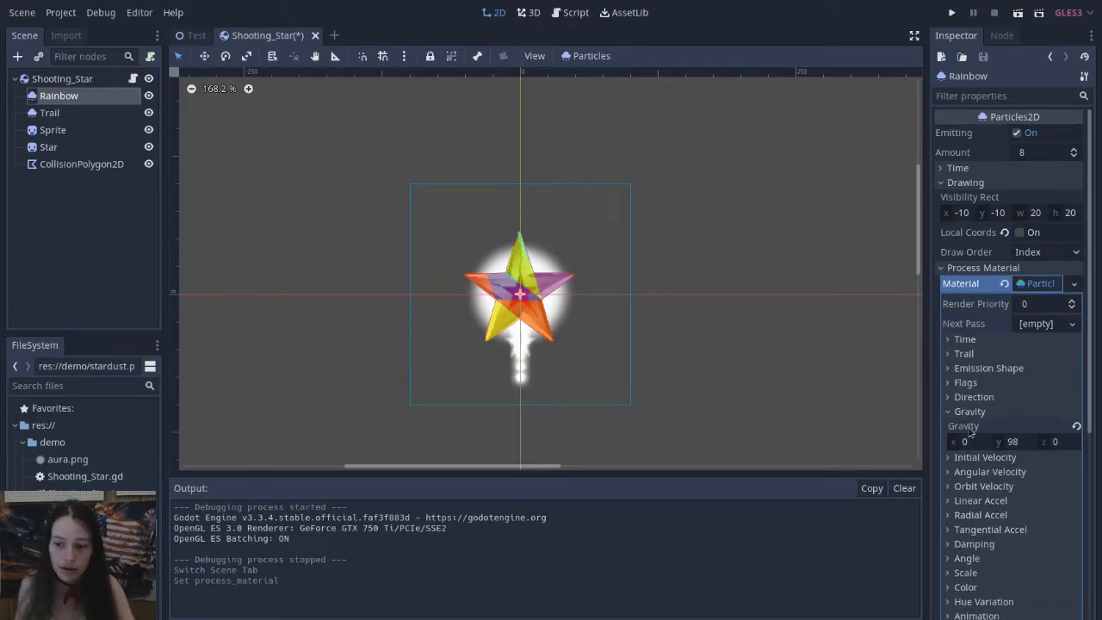
pyautogui.click(1028, 441)
pyautogui.press('Return')
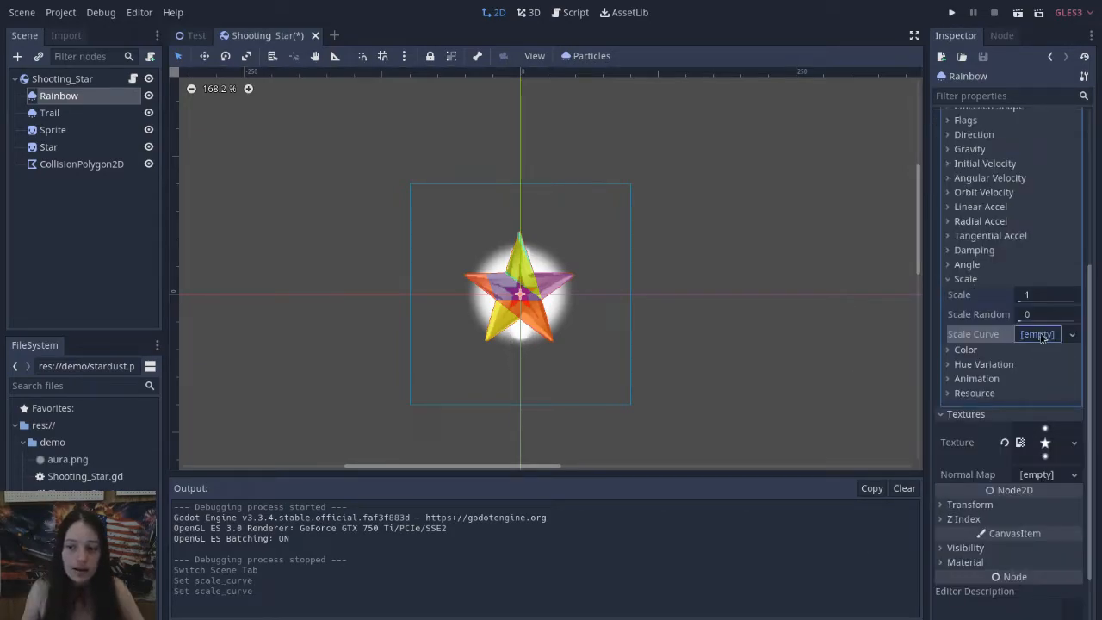
# Step: Assign a new CurveTexture as the Rainbow material's scale curve and open its curve for editing
pyautogui.click(1042, 335)
pyautogui.click(1037, 351)
pyautogui.click(1050, 335)
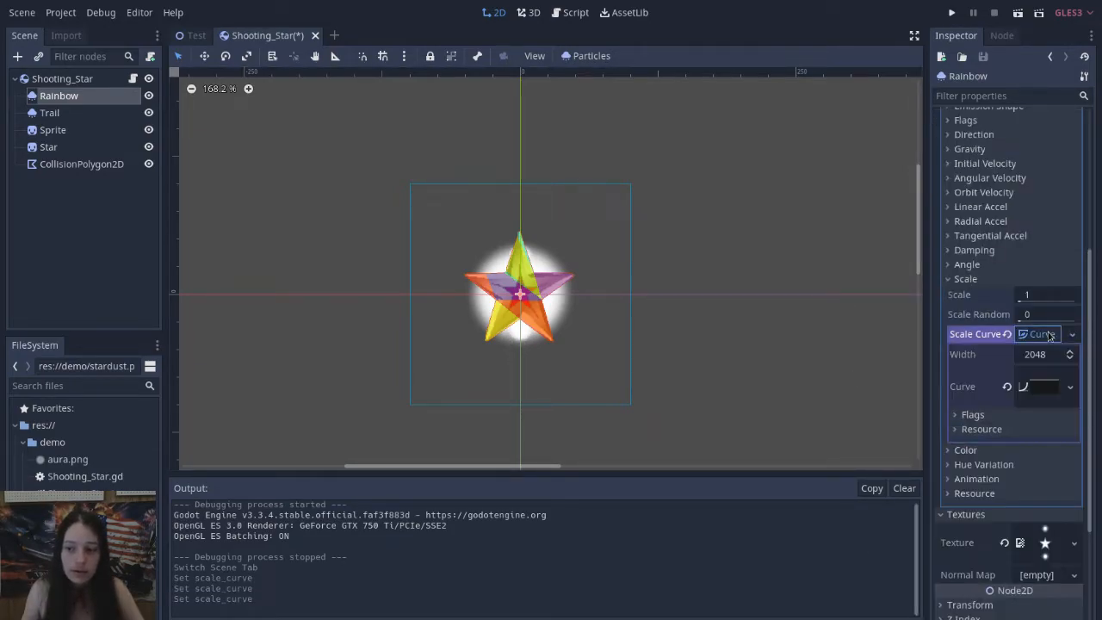
pyautogui.click(1037, 389)
# Step: Load a curve preset for the Rainbow scale curve and reshape it into a straight fall from 1 to 0
pyautogui.rightClick(1025, 455)
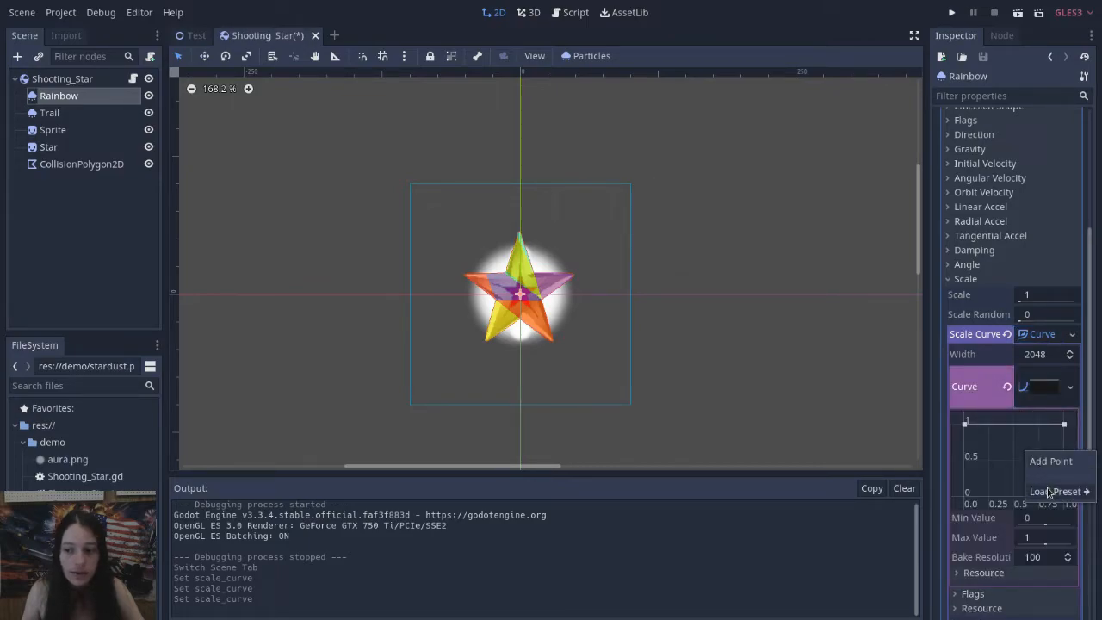
pyautogui.moveTo(1049, 492)
pyautogui.click(990, 515)
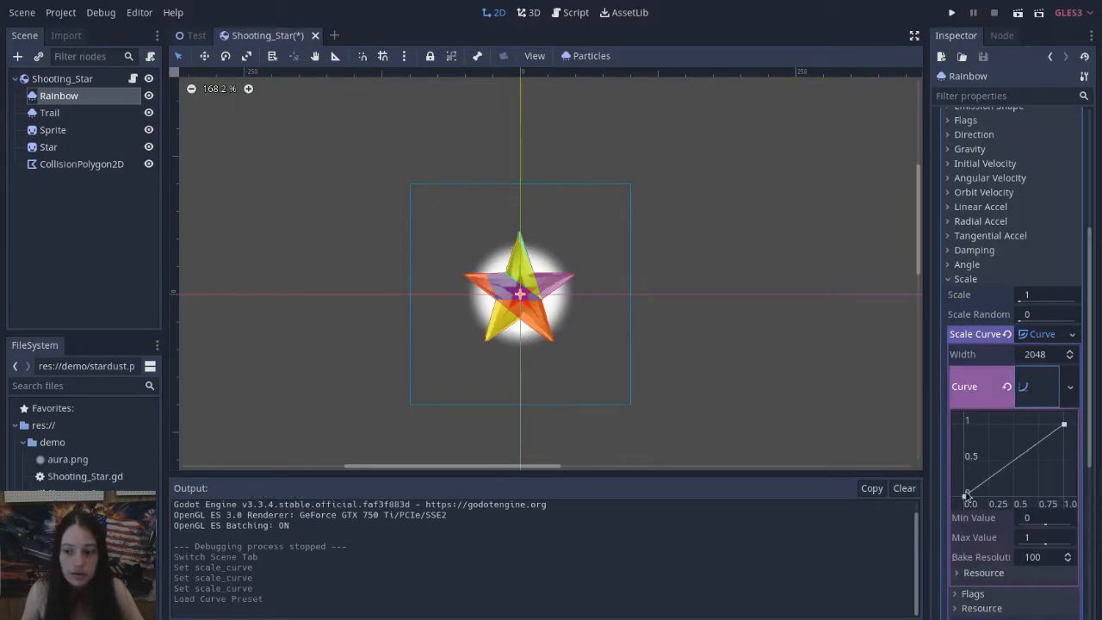
pyautogui.moveTo(965, 480); pyautogui.dragTo(970, 402)
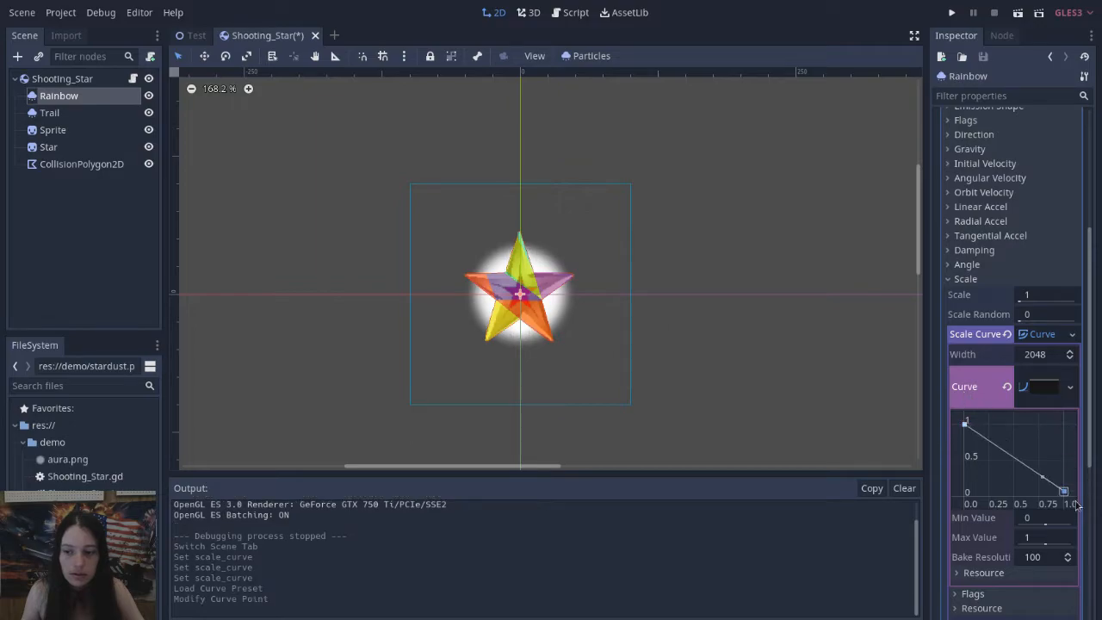
pyautogui.moveTo(1076, 504); pyautogui.dragTo(1067, 499)
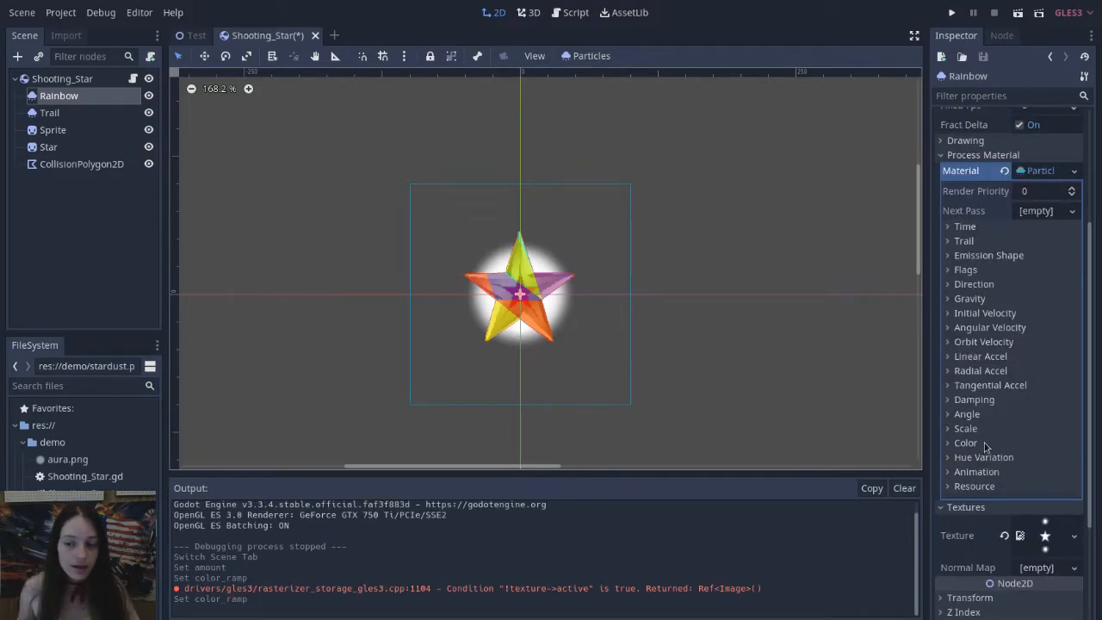
# Step: Assign a new GradientTexture with a new Gradient as the Rainbow material's color ramp
pyautogui.click(965, 443)
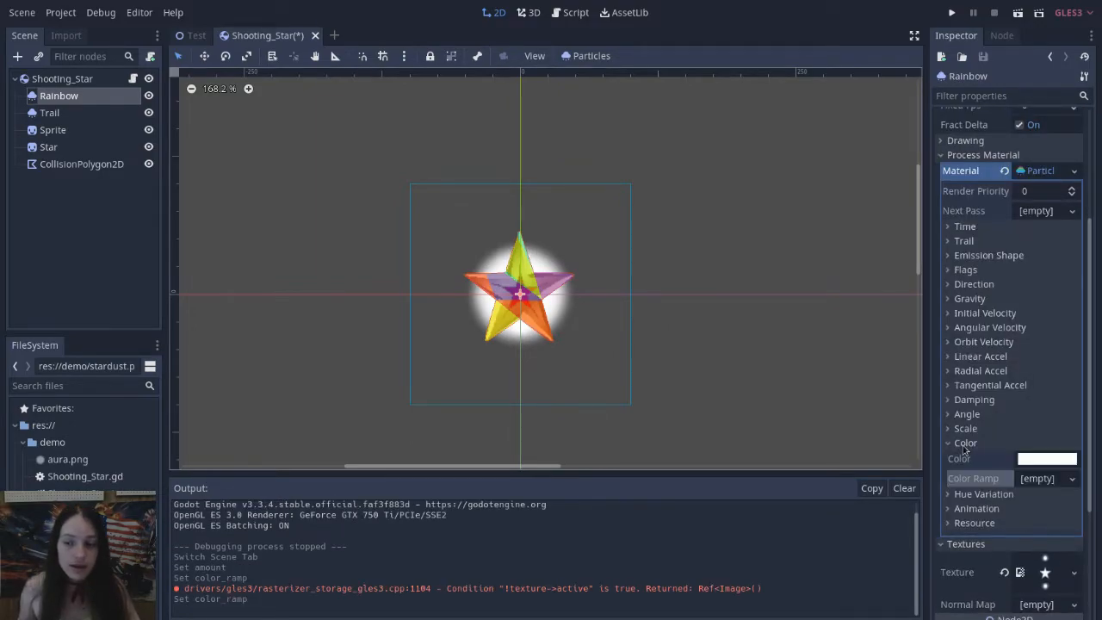
pyautogui.click(1040, 479)
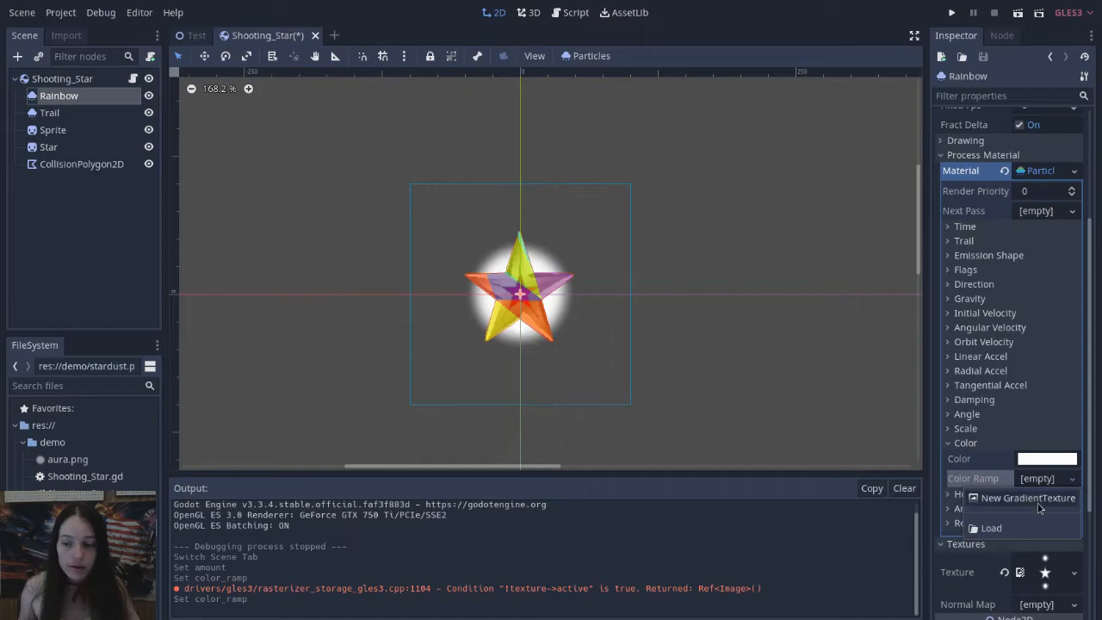
pyautogui.click(1040, 508)
pyautogui.click(1045, 478)
pyautogui.click(1034, 507)
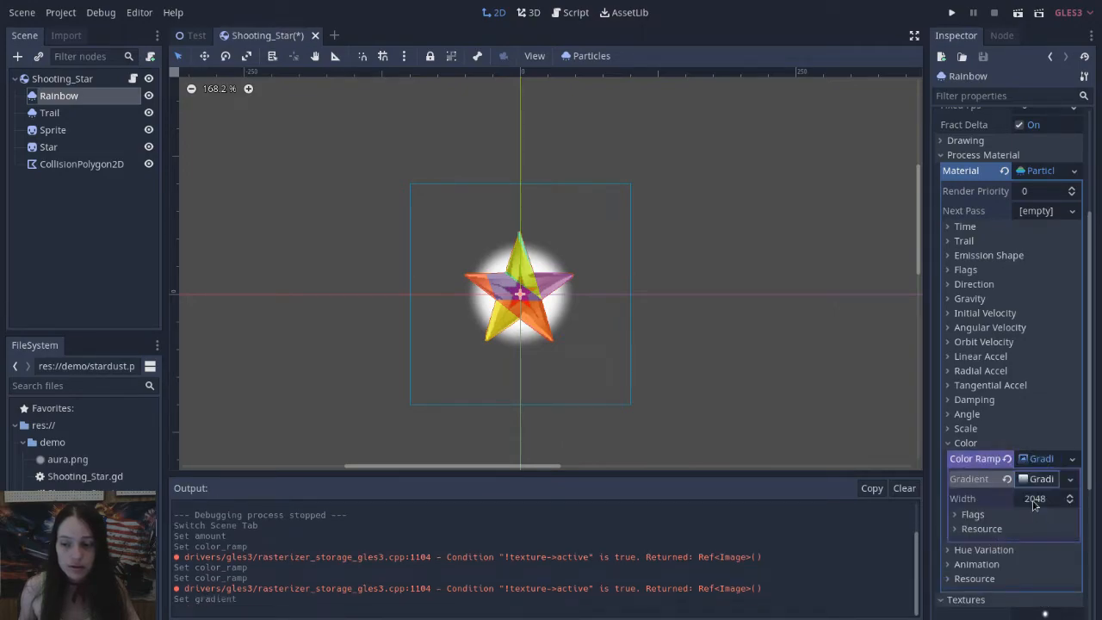
# Step: Open the color ramp's gradient for editing and add four intermediate stops between its ends
pyautogui.click(1041, 479)
pyautogui.click(968, 522)
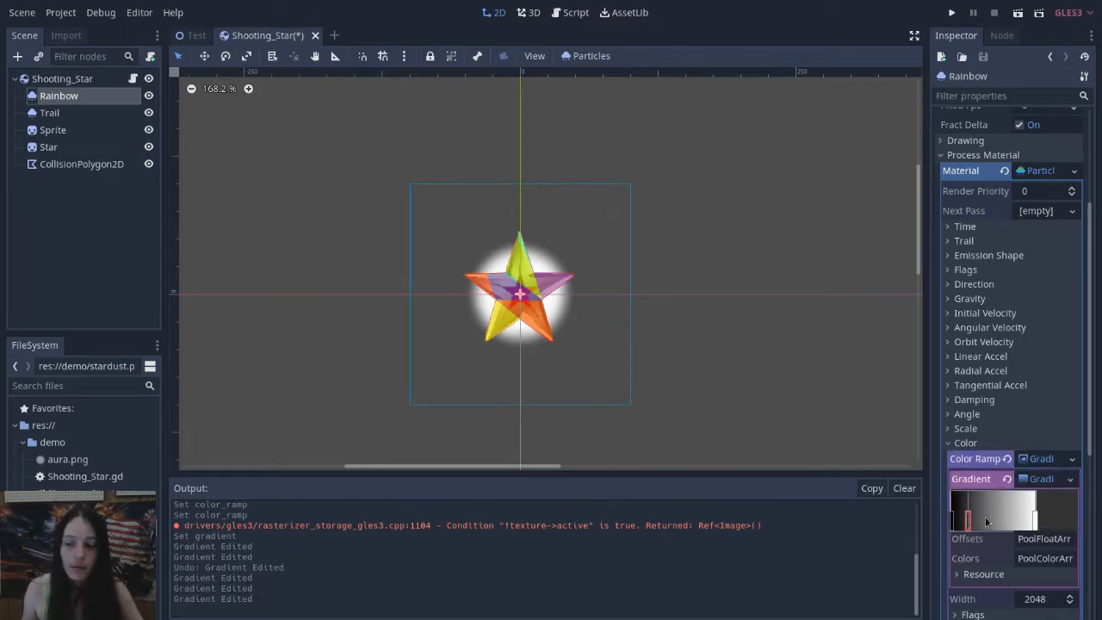
pyautogui.click(989, 521)
pyautogui.click(1003, 522)
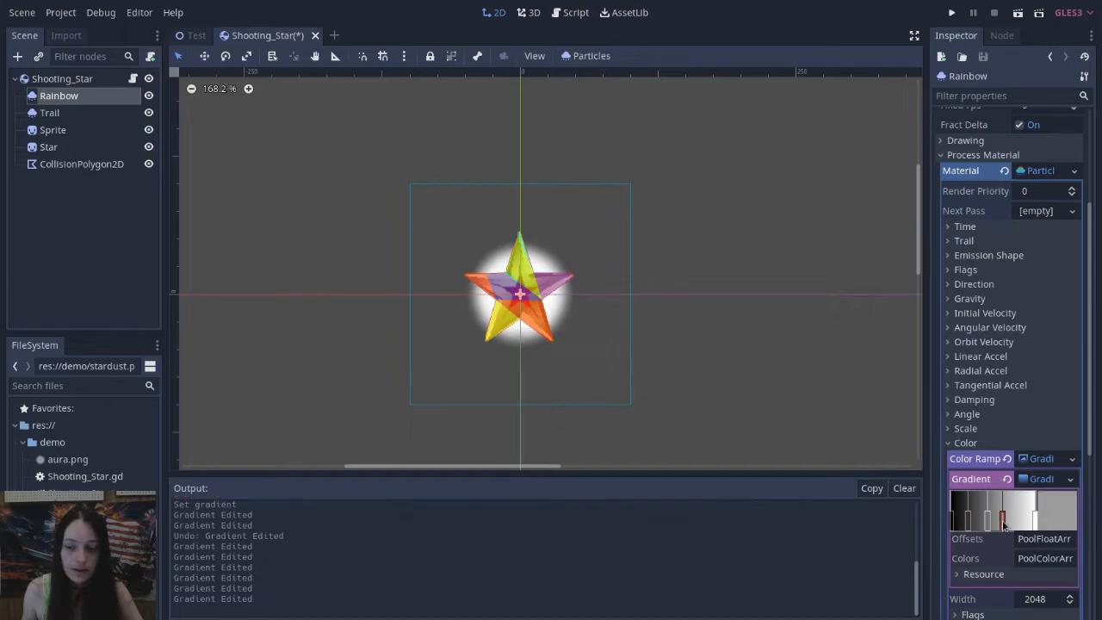
pyautogui.click(1020, 521)
pyautogui.scroll(-2, 1021, 522)
# Step: Color the gradient stops as a semi-transparent rainbow from red to magenta, giving the ff00ff end stop an alpha of 80
pyautogui.click(953, 458)
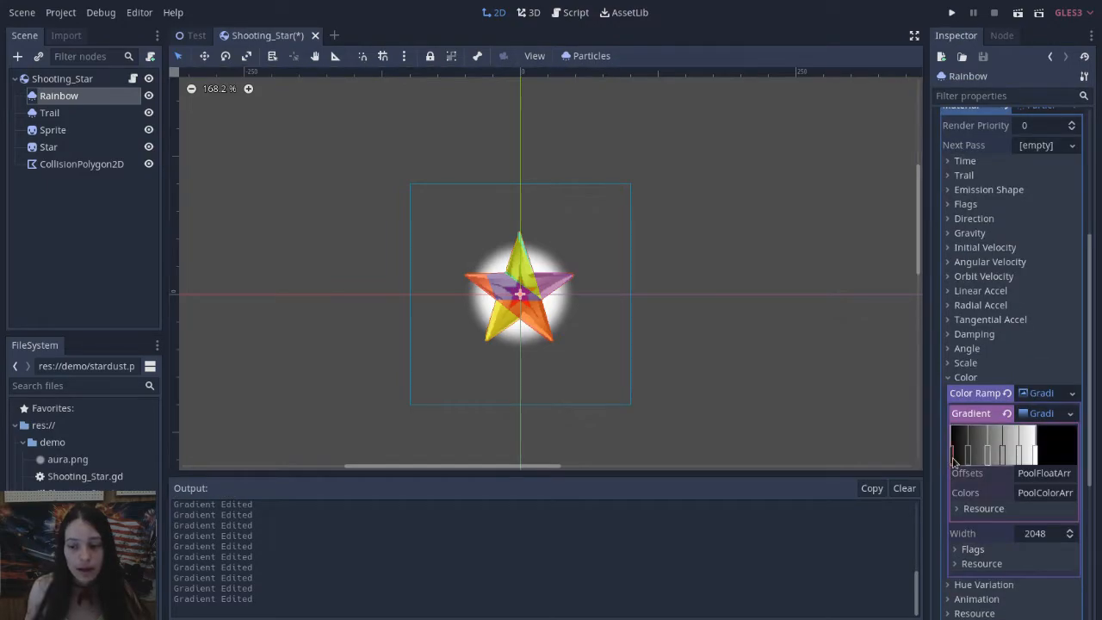
pyautogui.click(1043, 440)
pyautogui.moveTo(1058, 231); pyautogui.dragTo(1100, 35)
pyautogui.click(1023, 428)
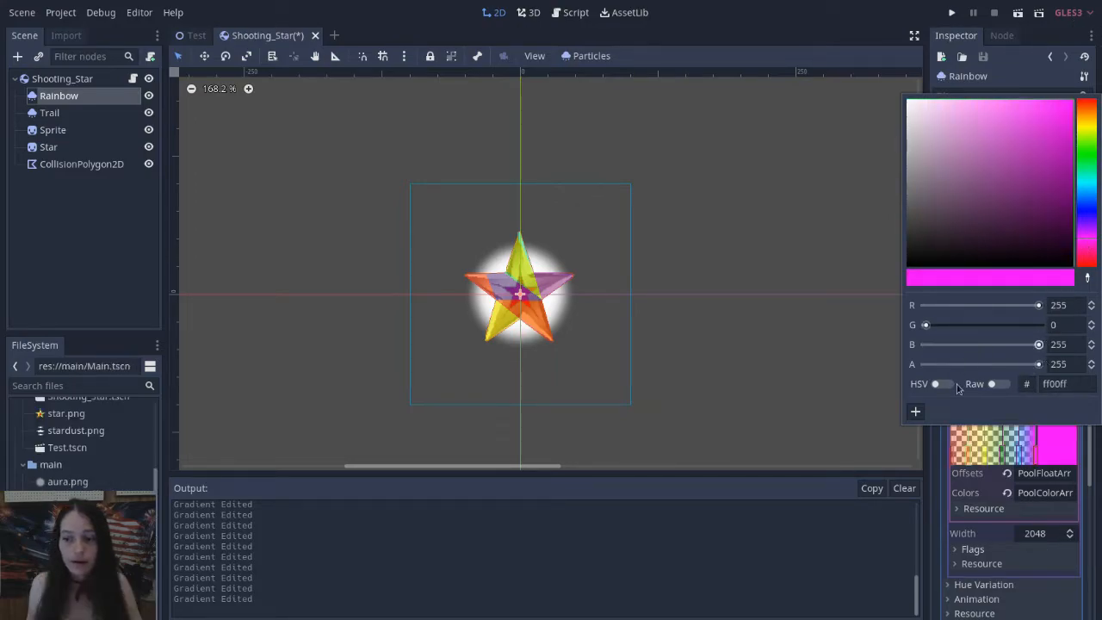
pyautogui.click(1071, 365)
pyautogui.write('80')
pyautogui.press('Return')
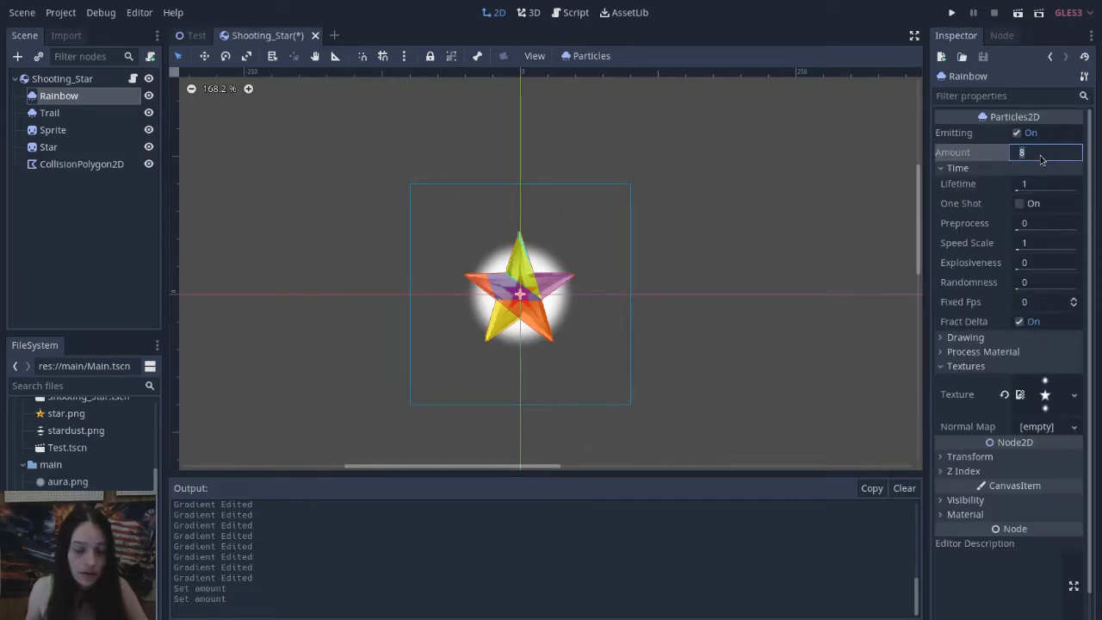
# Step: Set the Rainbow particles' amount to 150 and lifetime to 2, and test-run the project
pyautogui.click(1045, 190)
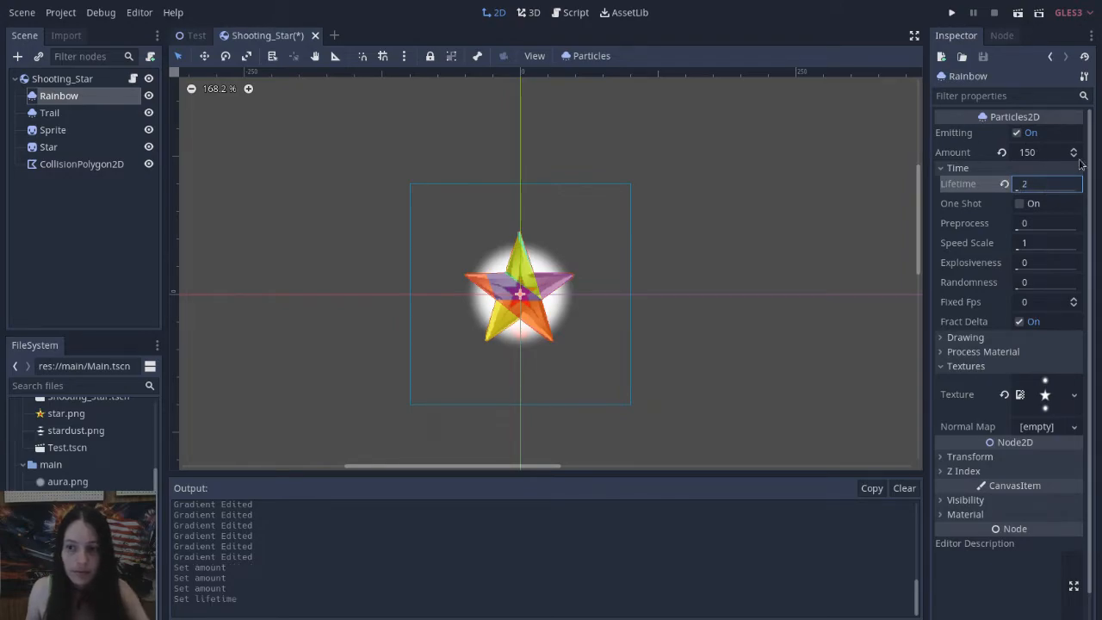
pyautogui.press('F5')
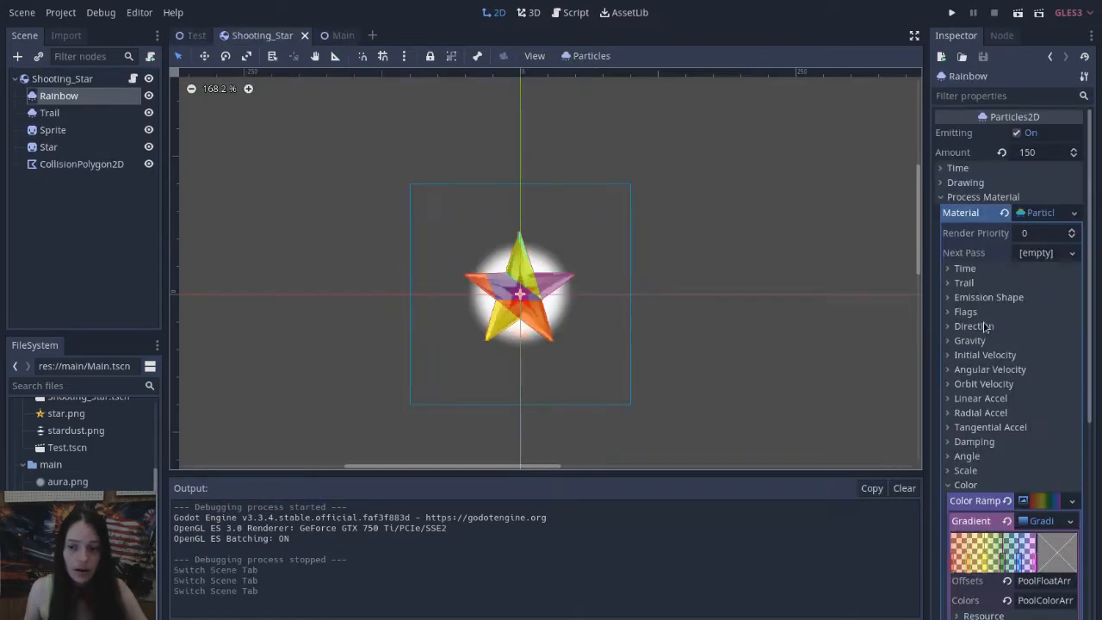
# Step: Set the Rainbow emission shape to Sphere with a radius of 55 and save the scene
pyautogui.click(984, 298)
pyautogui.click(1037, 314)
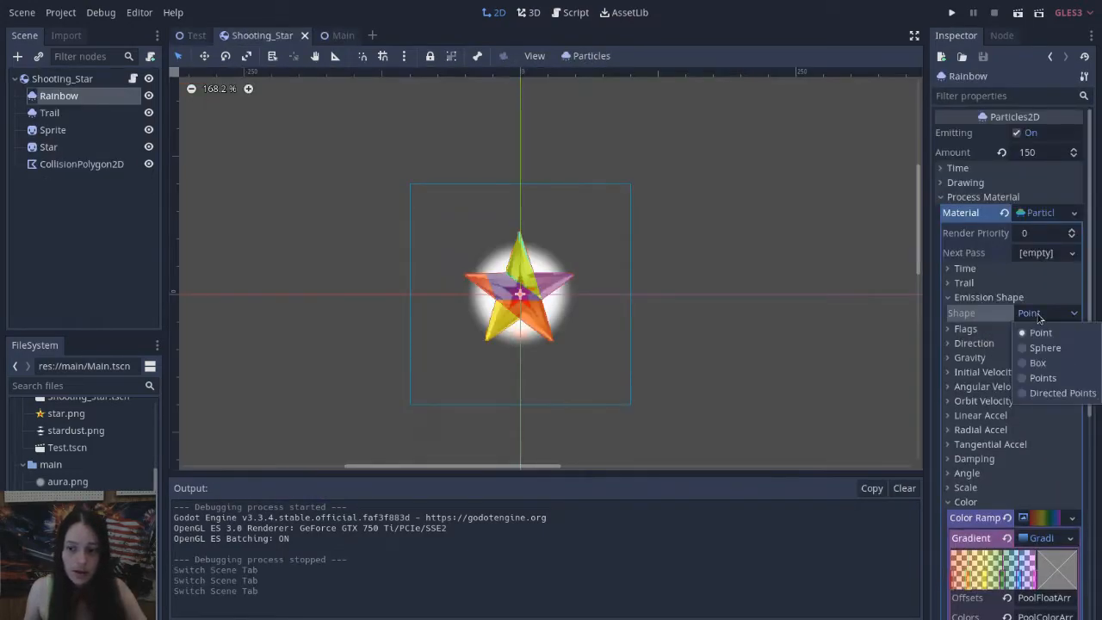
pyautogui.click(1043, 348)
pyautogui.click(1037, 336)
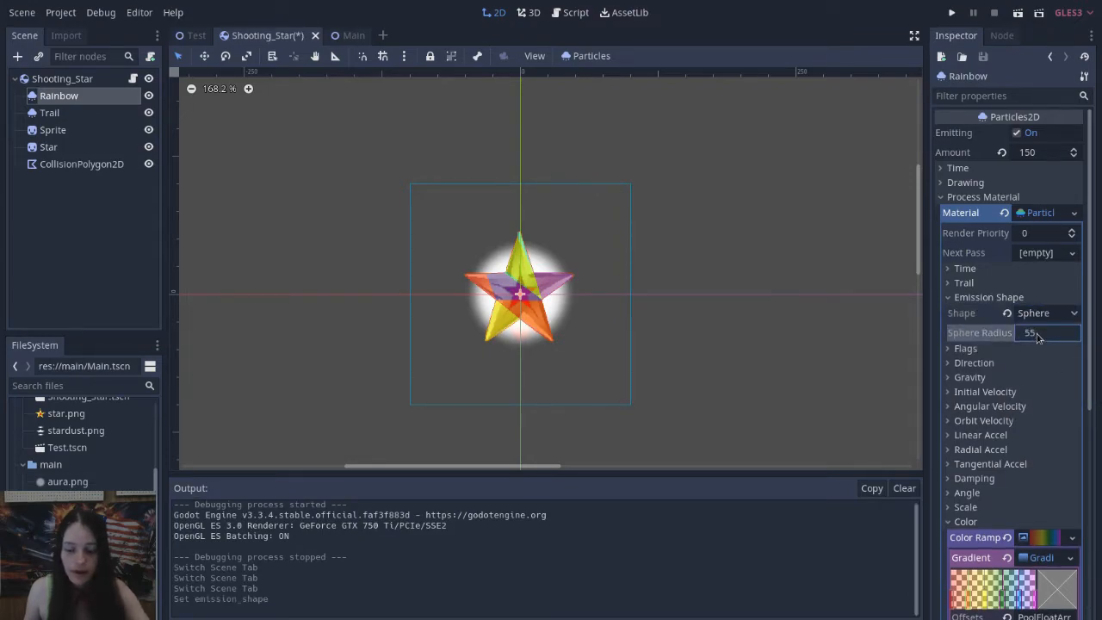
pyautogui.press('Return')
pyautogui.hotkey('ctrl', 's')
# Step: Set the Rainbow particles' angle to 360 with an angle randomness of 1, and test-run the project
pyautogui.click(966, 495)
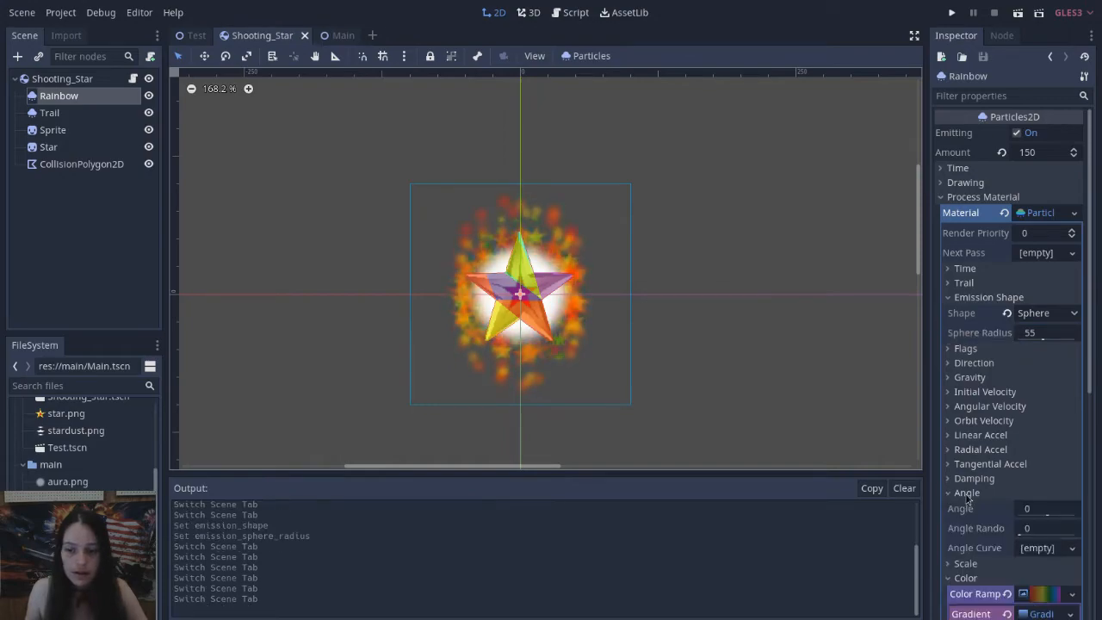
pyautogui.click(1039, 508)
pyautogui.write('3')
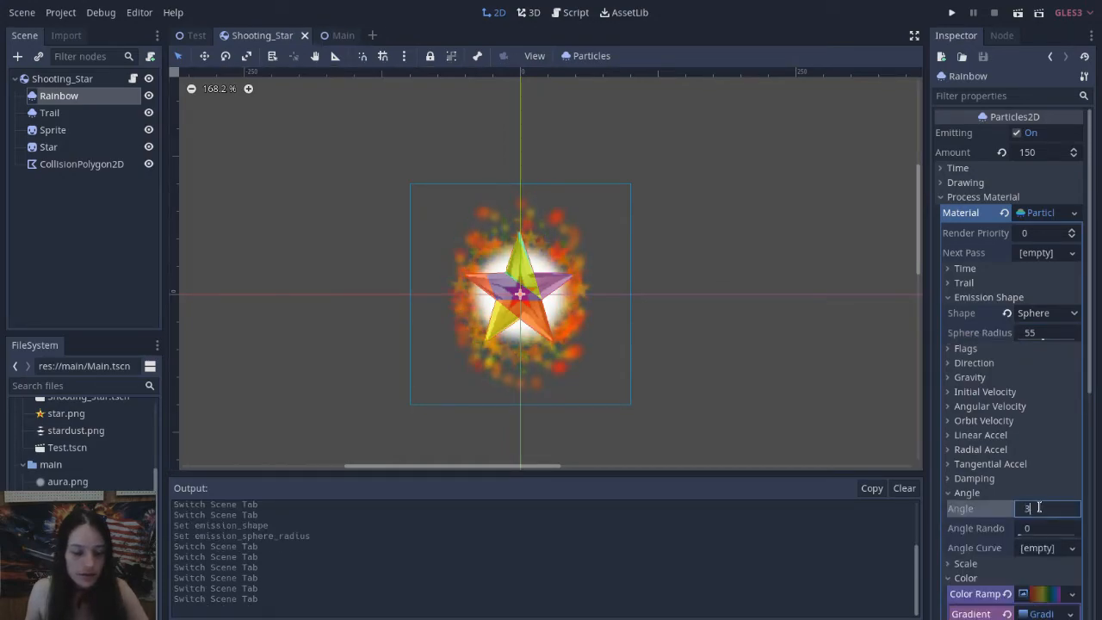
pyautogui.write('60')
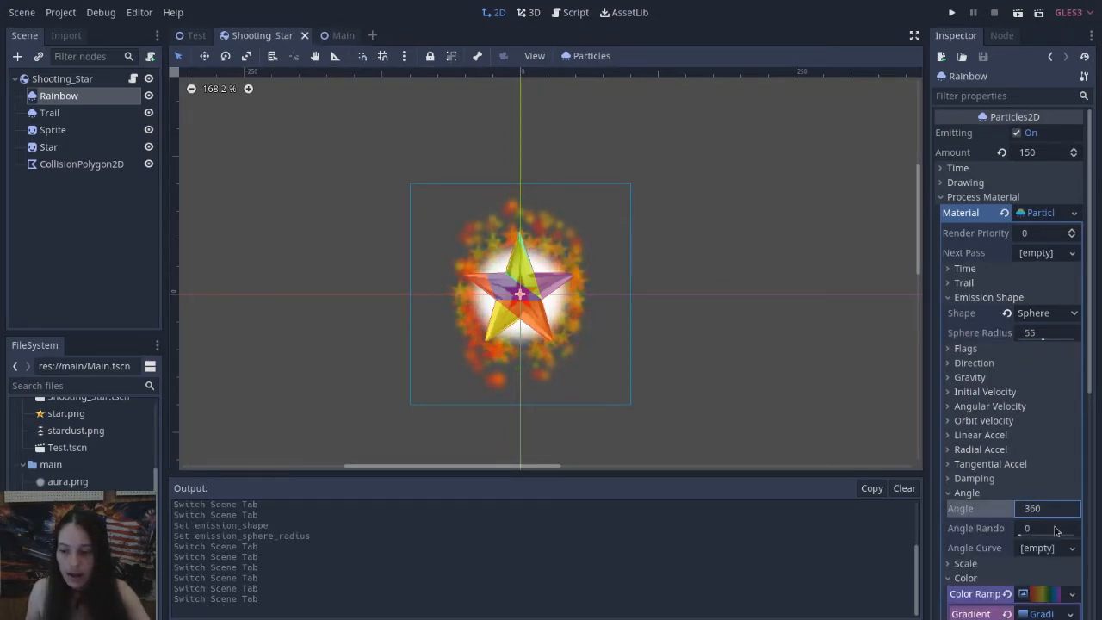
pyautogui.click(1053, 528)
pyautogui.write('1')
pyautogui.press('Return')
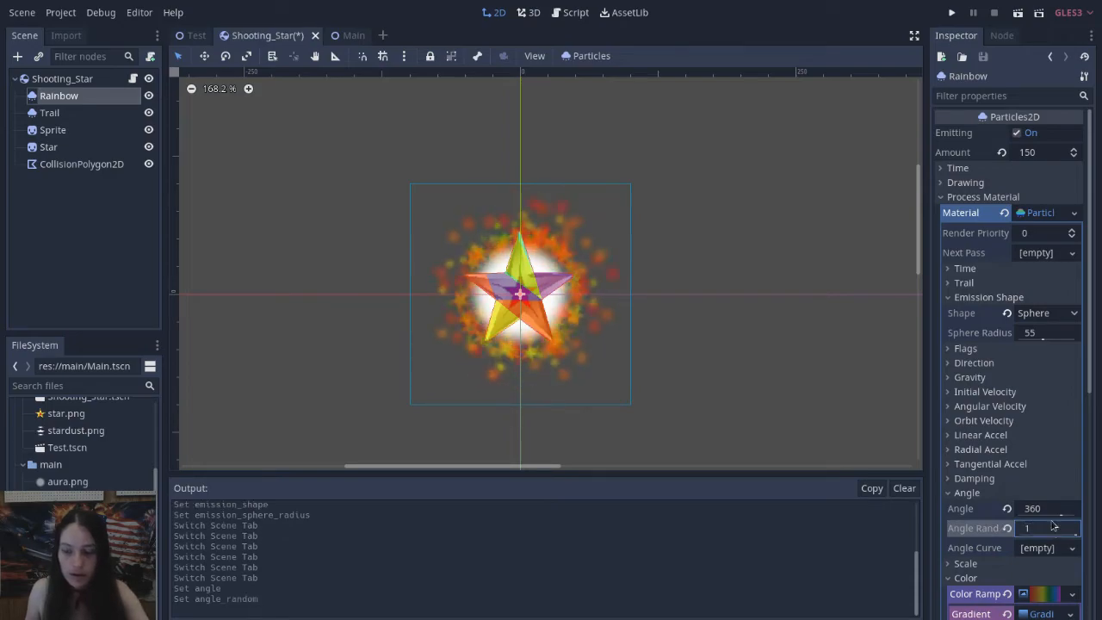
pyautogui.press('F5')
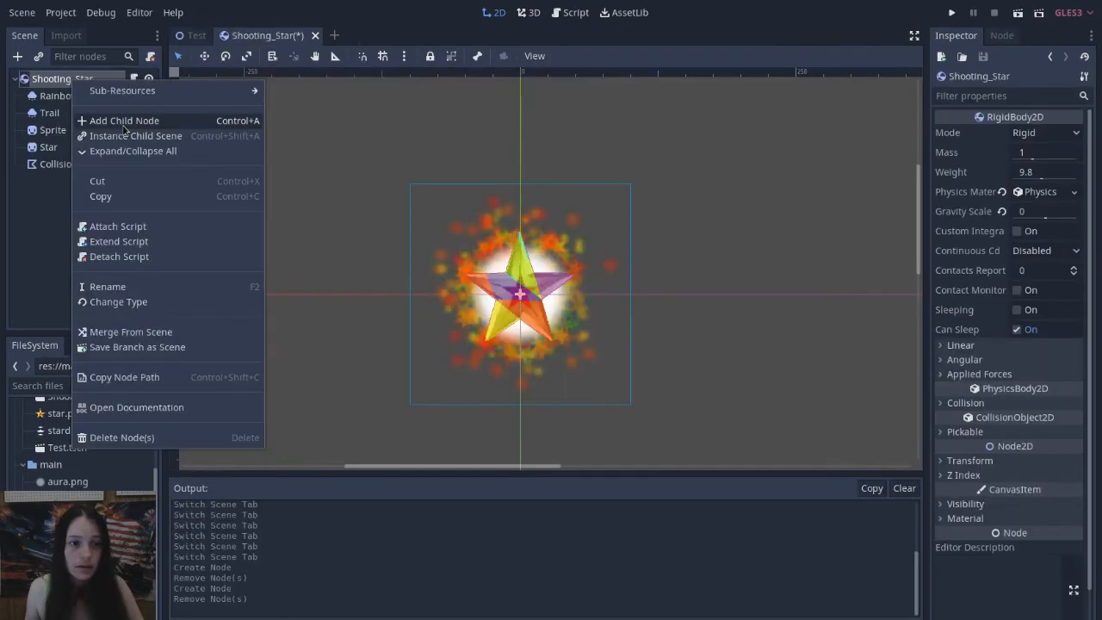
# Step: Add a Timer under Shooting_Star with a wait time of 0.5 and Autostart on, and save the scene
pyautogui.click(103, 116)
pyautogui.doubleClick(410, 339)
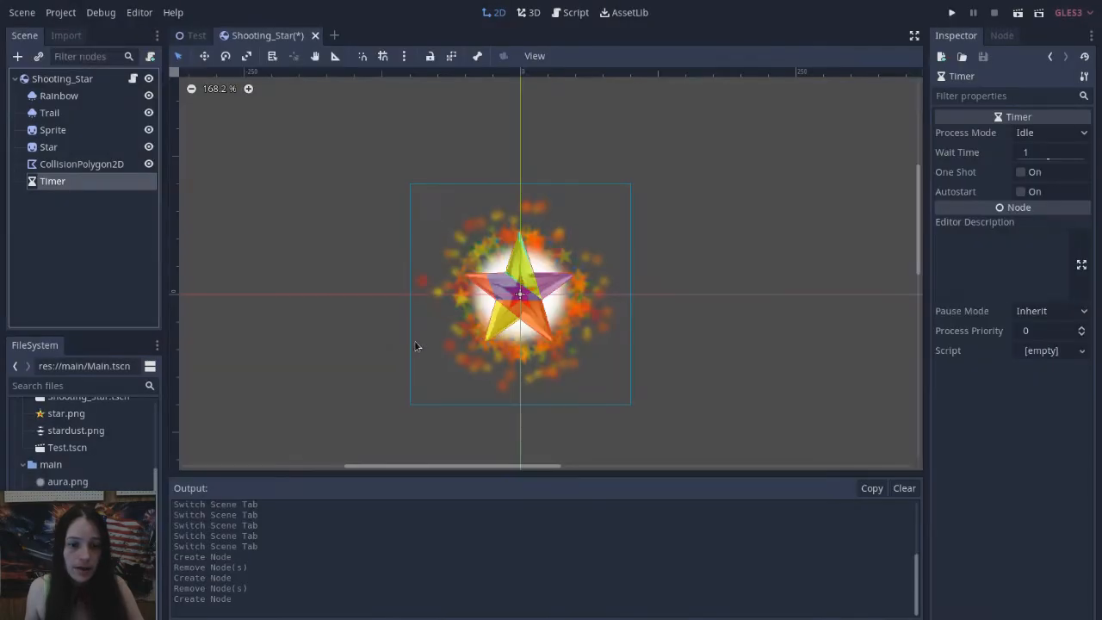
pyautogui.click(1042, 153)
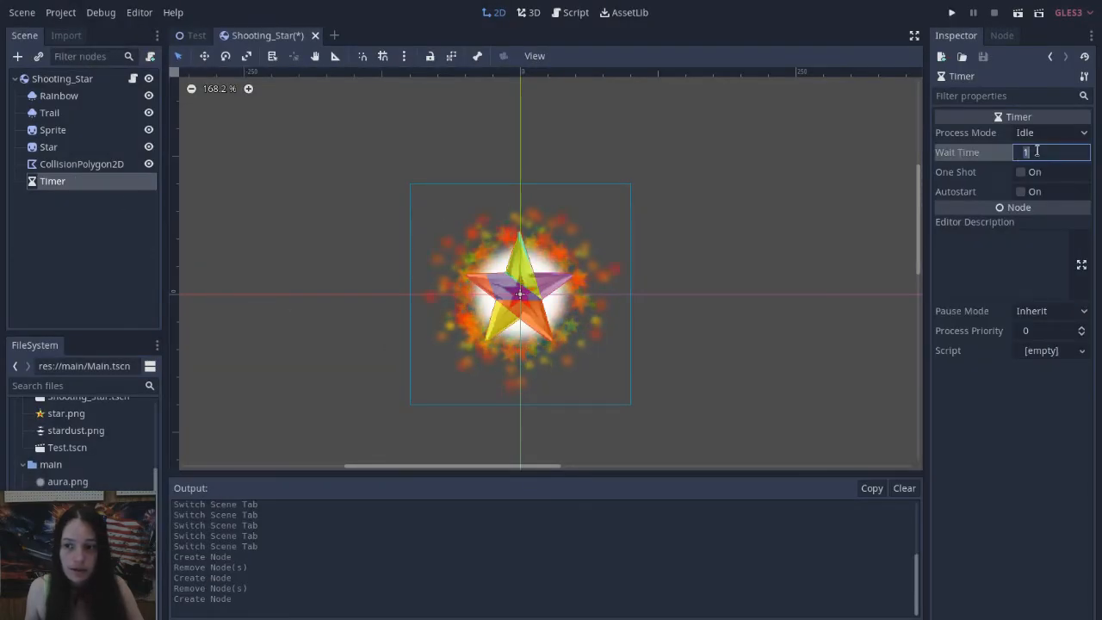
pyautogui.write('.5')
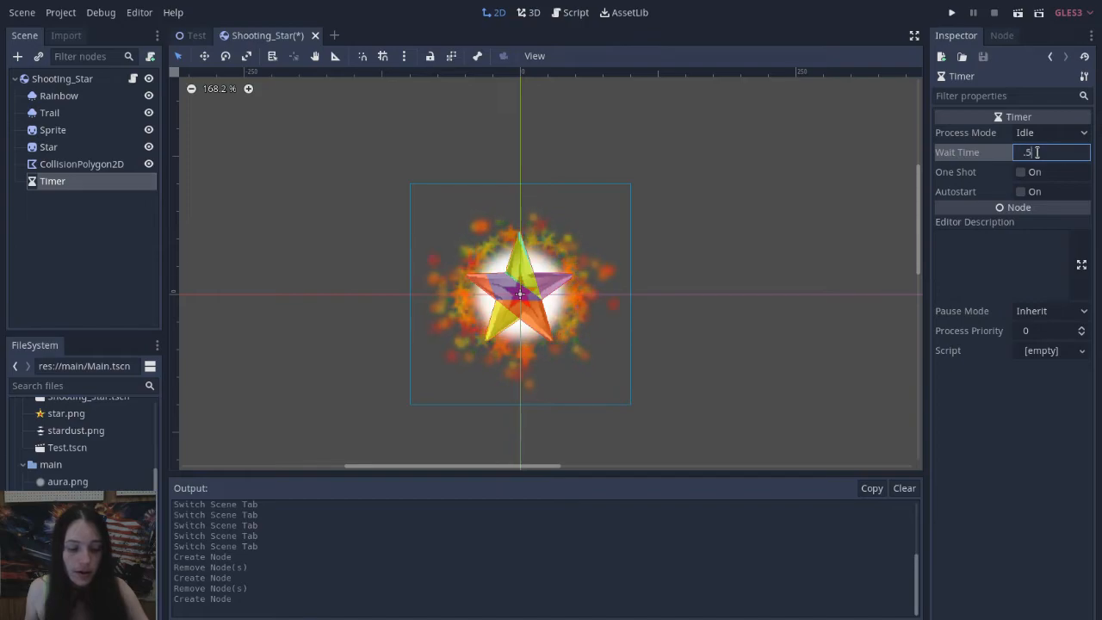
pyautogui.click(1035, 192)
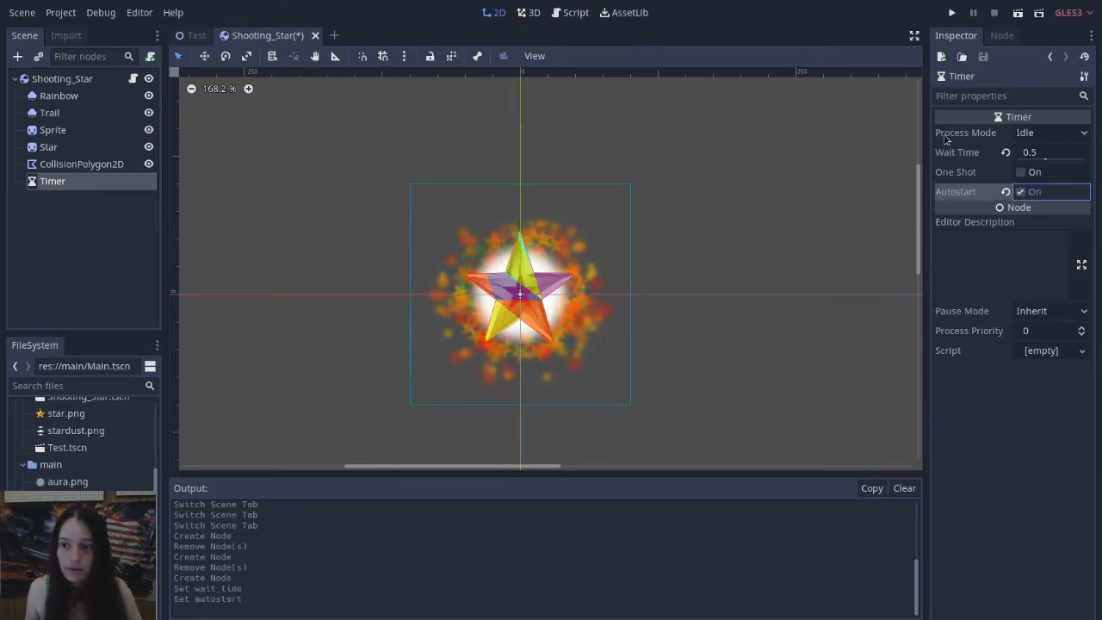
pyautogui.hotkey('ctrl', 's')
# Step: Connect the Timer's timeout signal to a change_color method on Shooting_Star and go to the end of its offsets[offset] line
pyautogui.click(1001, 36)
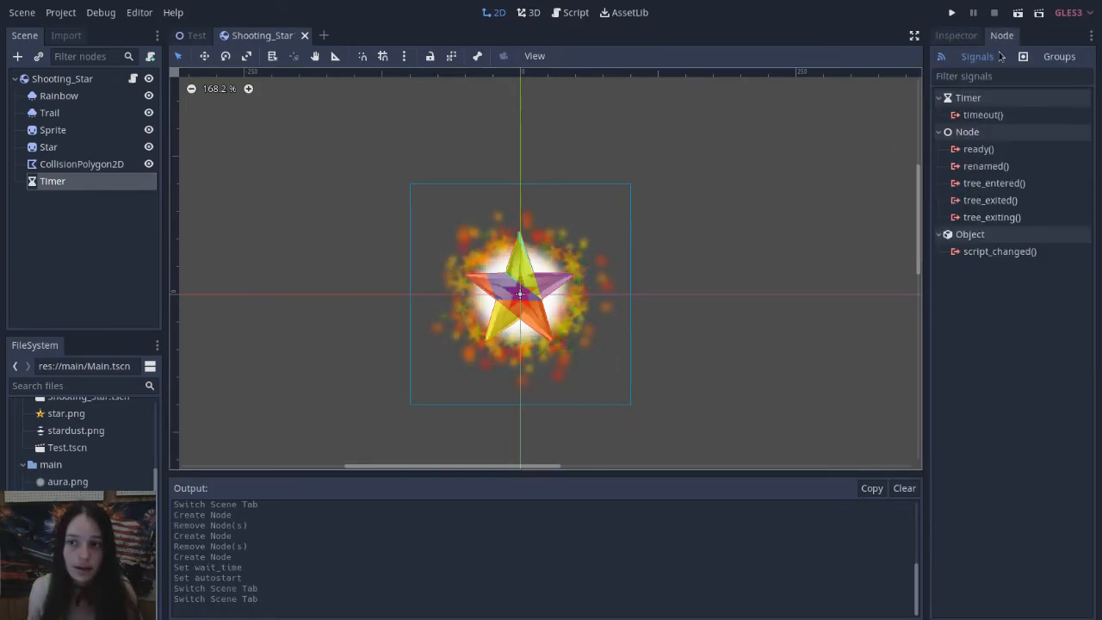
pyautogui.doubleClick(981, 116)
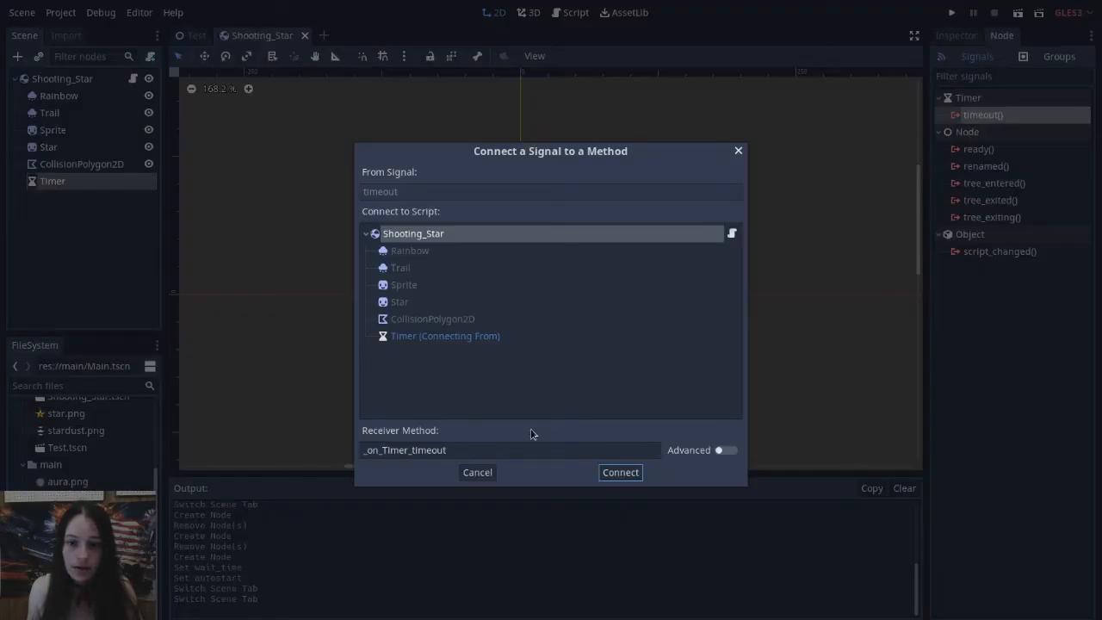
pyautogui.doubleClick(460, 451)
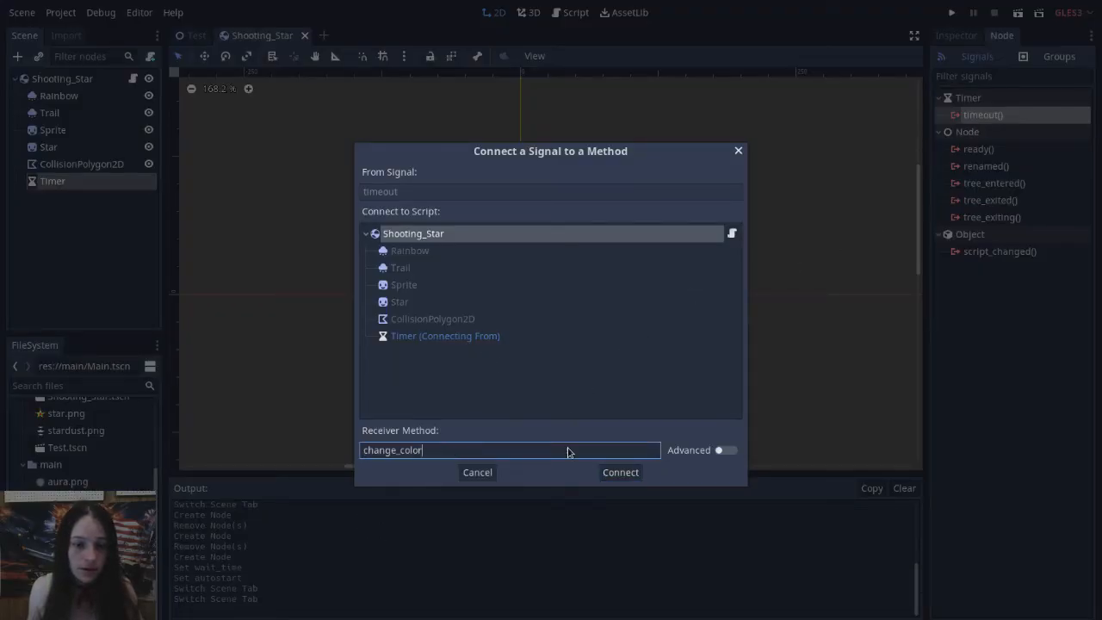
pyautogui.click(621, 473)
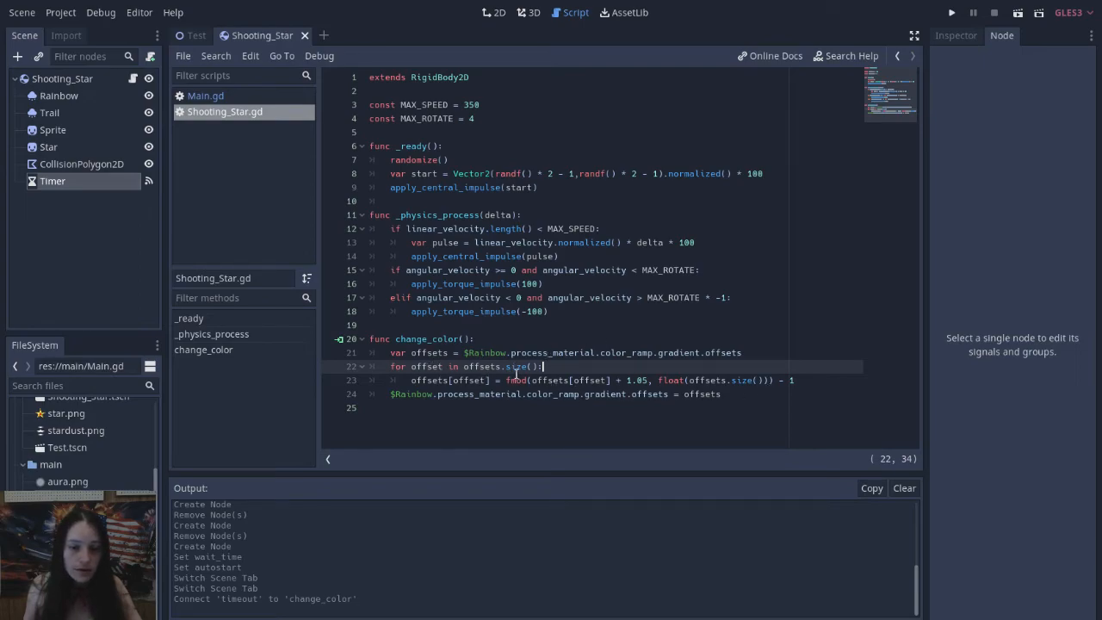
pyautogui.press('Down')
pyautogui.press('End')
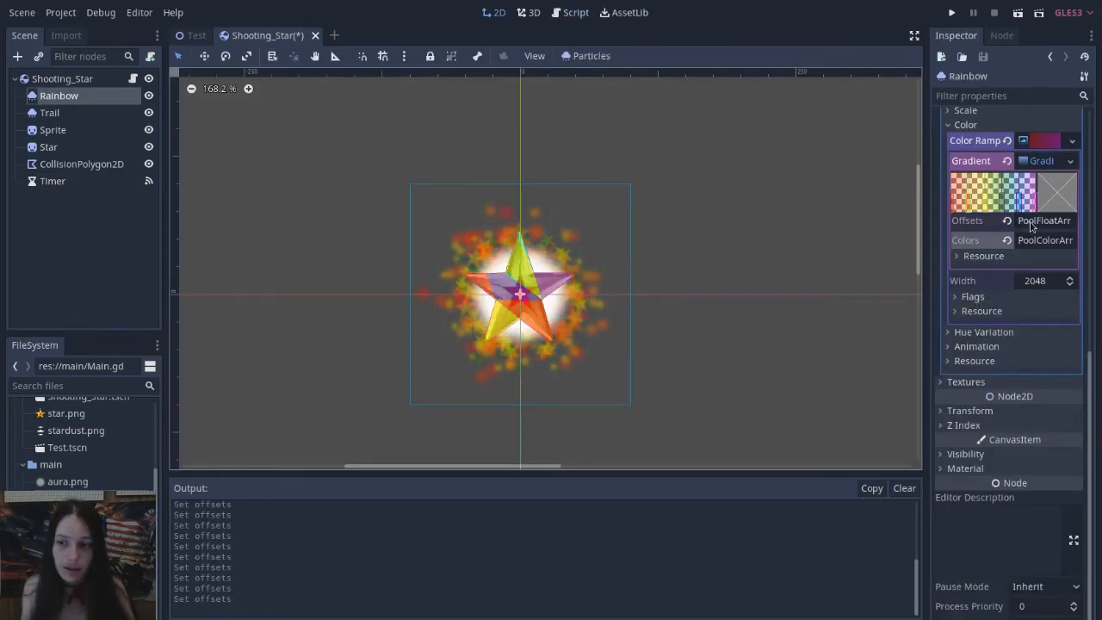
# Step: Set the Rainbow gradient's offsets at indices 1 to 5 to 1, 2, 3, 4 and 5, and test-run the project
pyautogui.click(1044, 221)
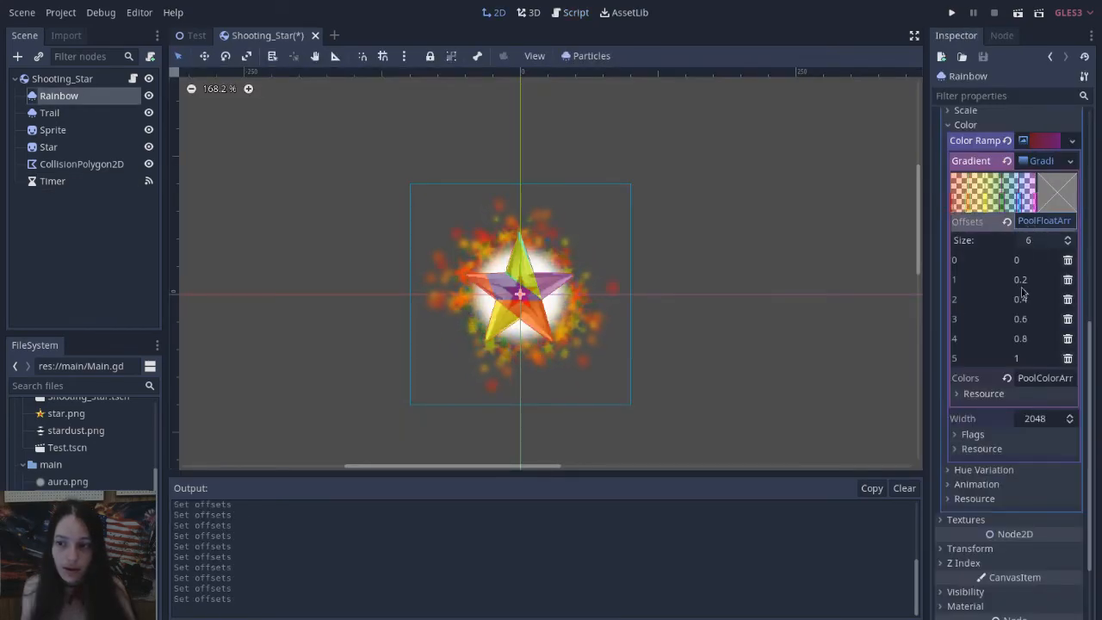
pyautogui.click(1037, 356)
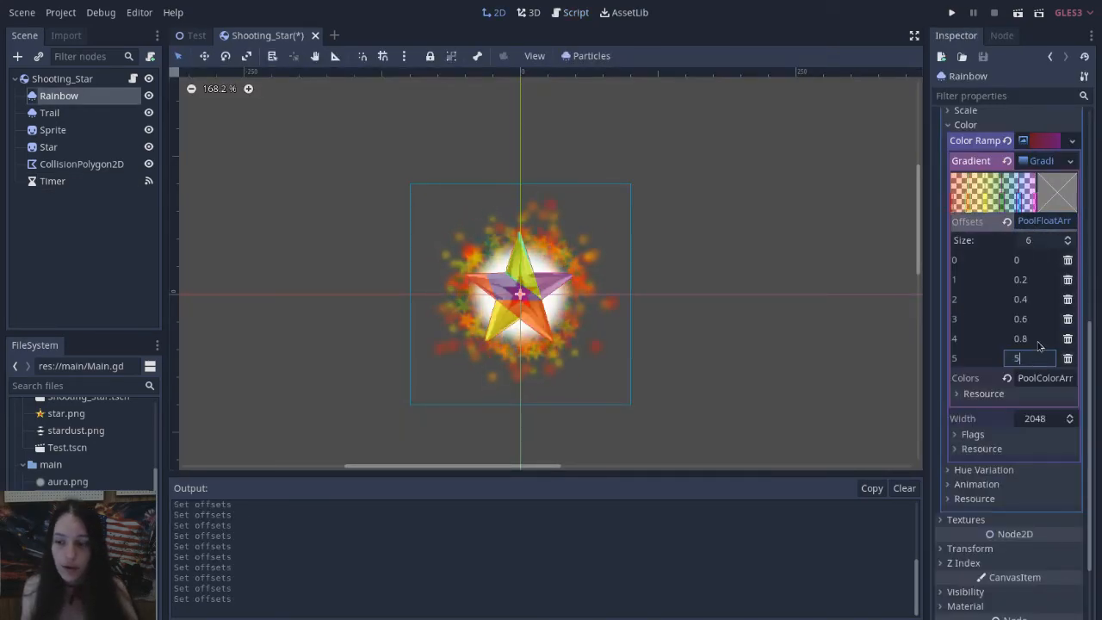
pyautogui.write('5')
pyautogui.click(1038, 339)
pyautogui.write('4')
pyautogui.click(1042, 320)
pyautogui.write('3')
pyautogui.click(1040, 299)
pyautogui.write('2')
pyautogui.click(1040, 279)
pyautogui.write('1')
pyautogui.click(1039, 261)
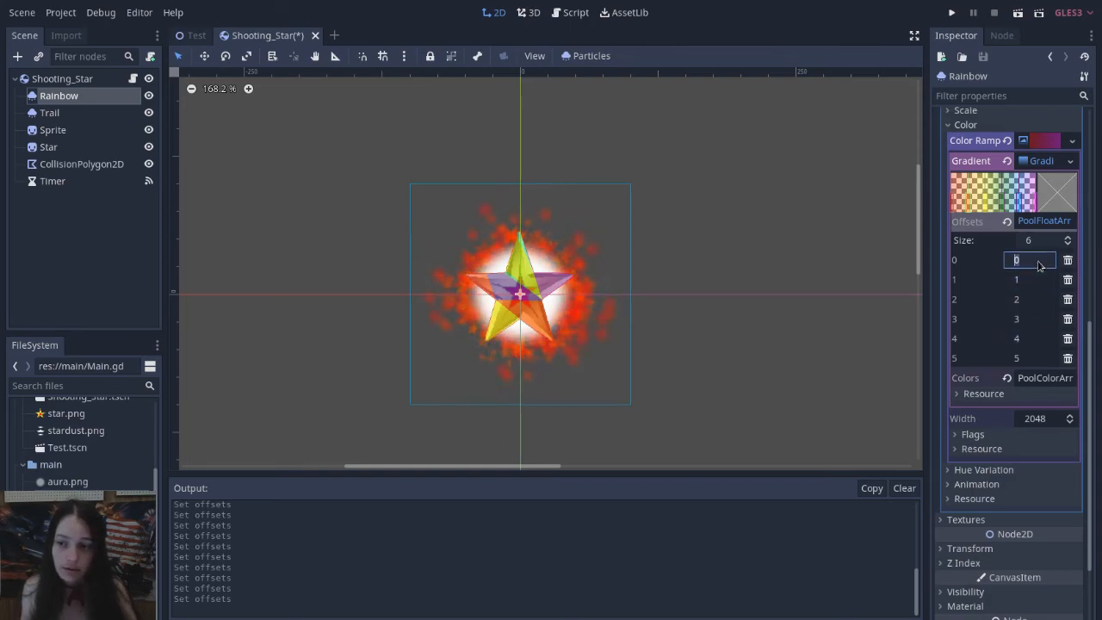
pyautogui.press('F5')
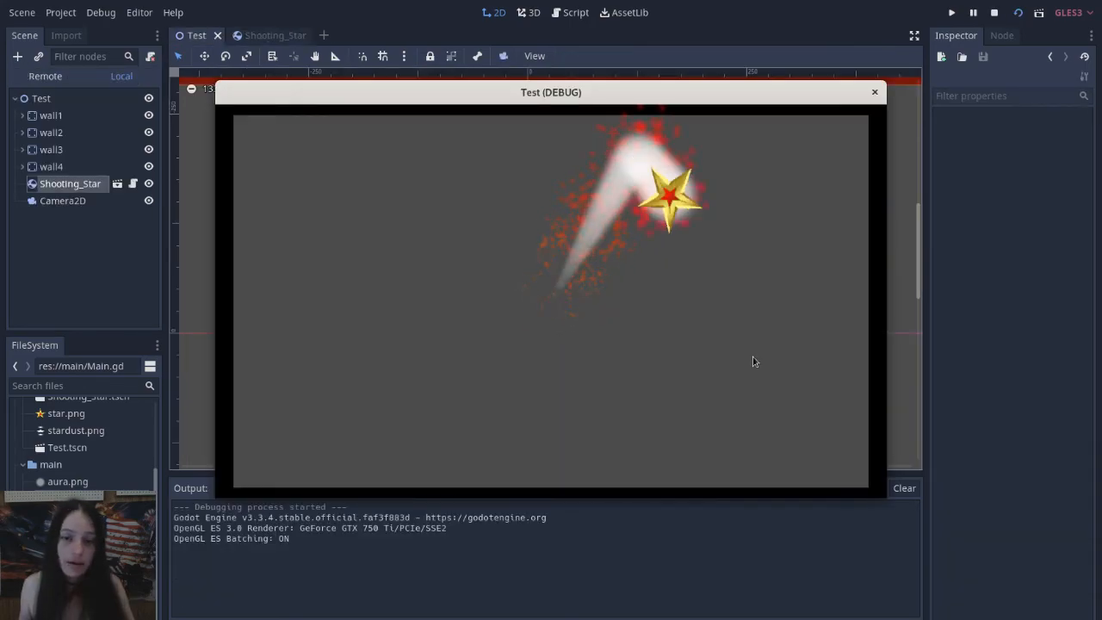